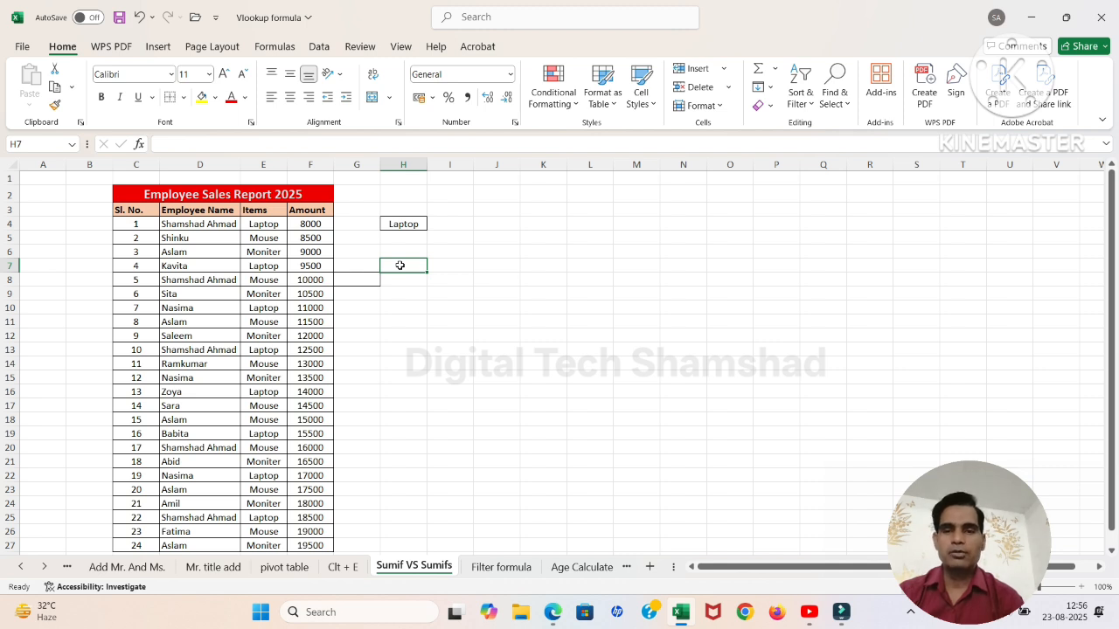
Step: Enter =SUMIF(E3:E27,H4,F3:F27) in cell H6 to total the amounts for the item named in H4
left_click(399, 253)
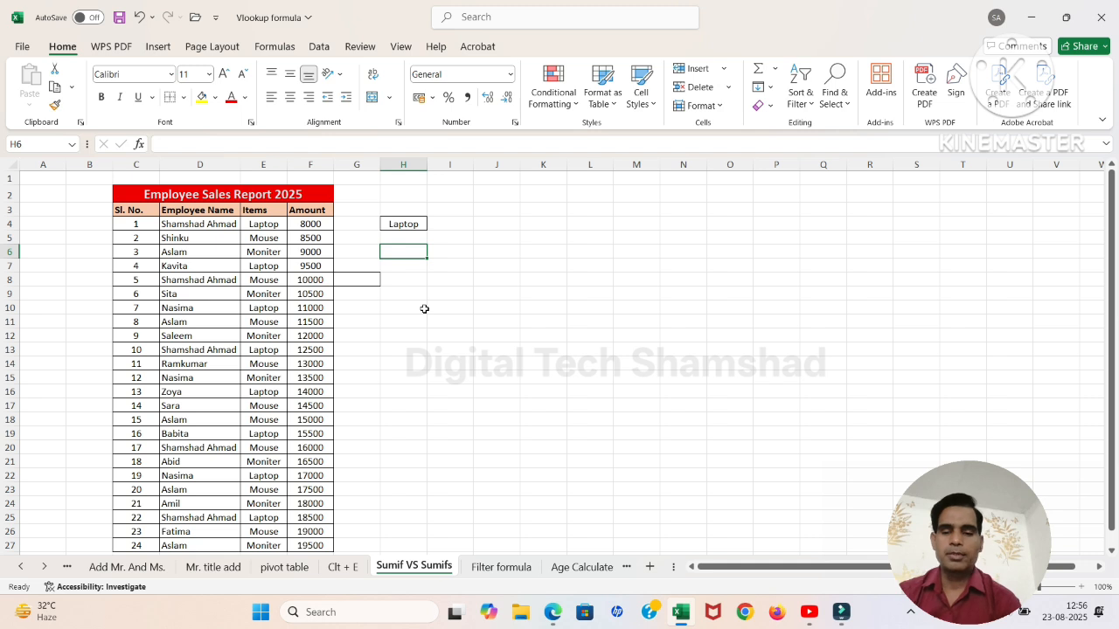
type("=sumif")
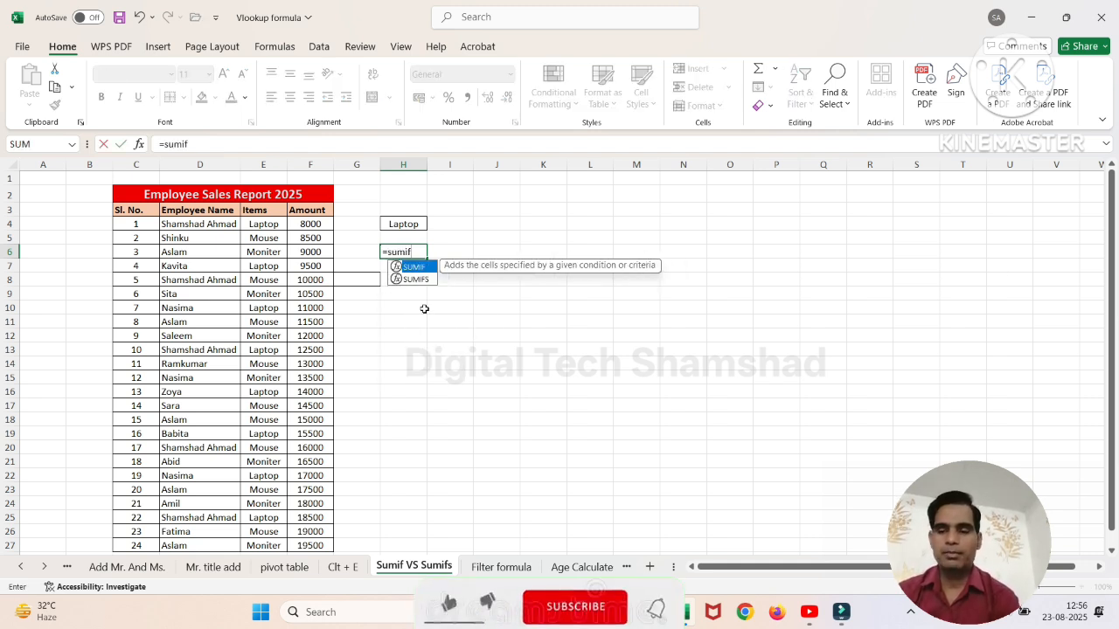
key("Tab")
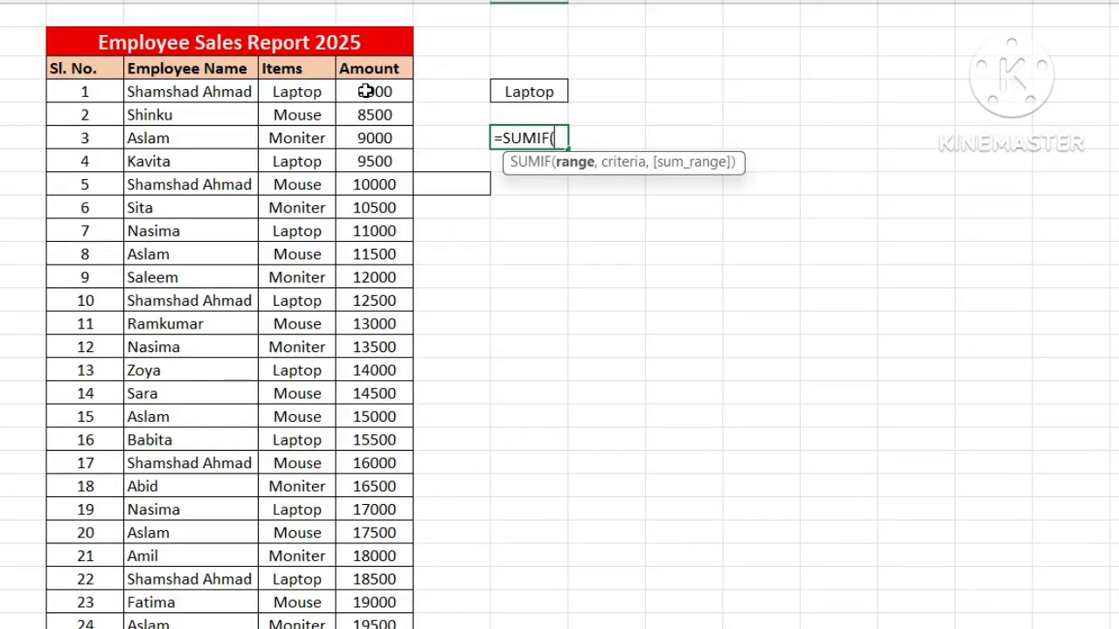
left_click(305, 70)
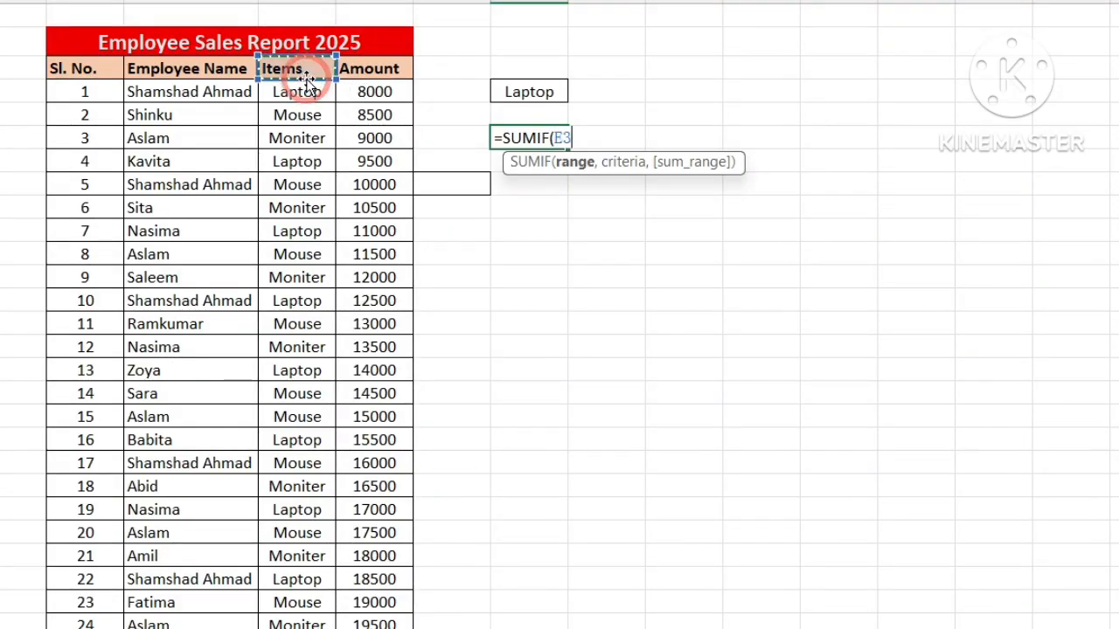
key("ctrl+shift+Down")
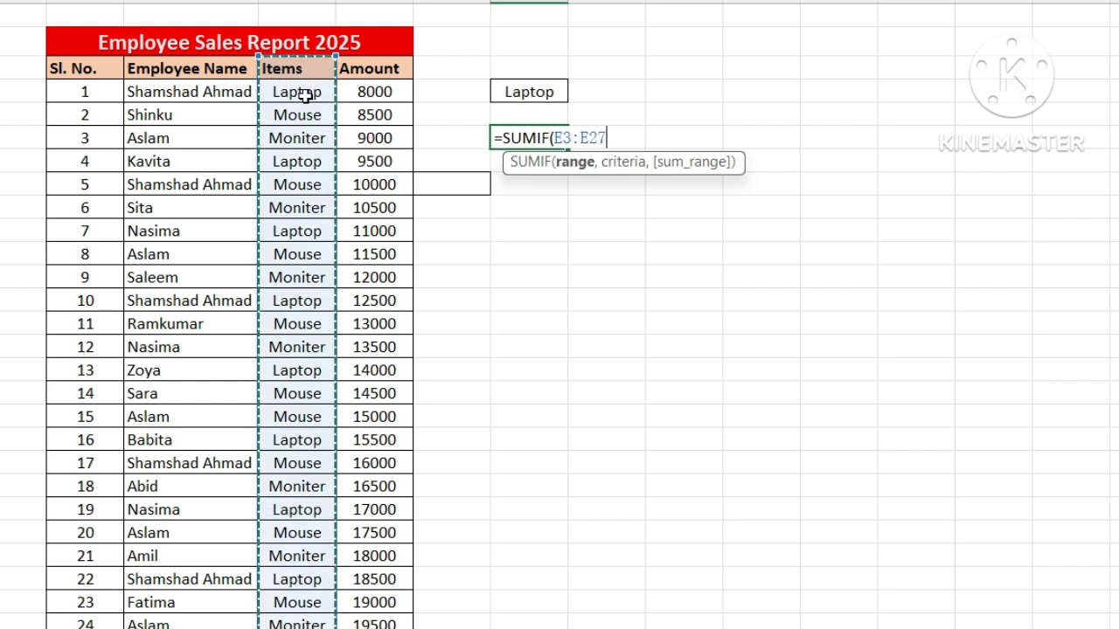
type(",")
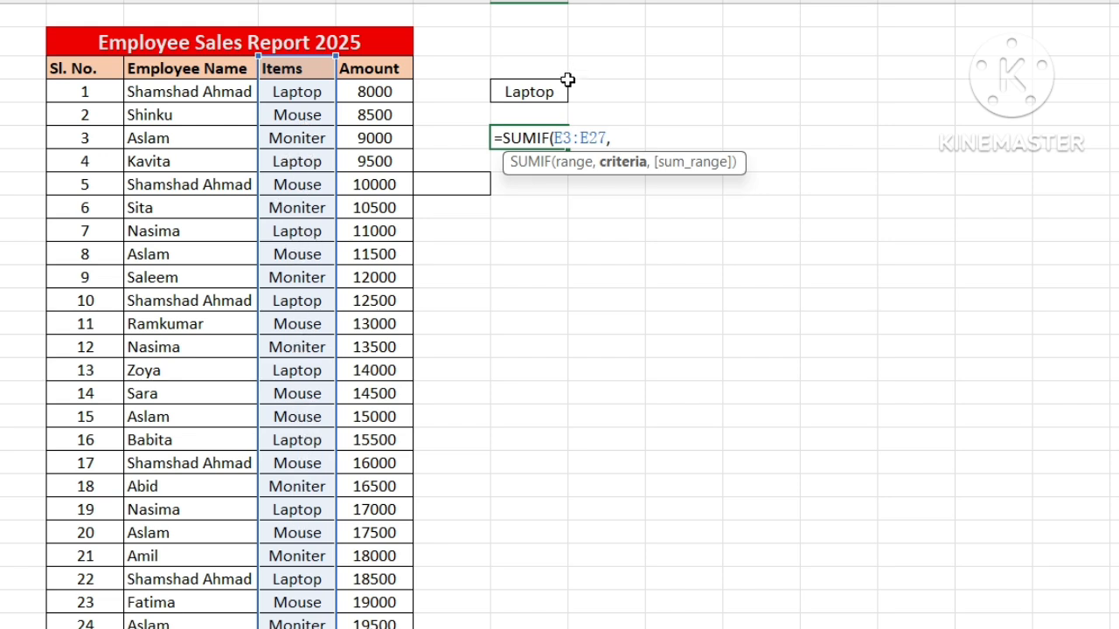
left_click(529, 91)
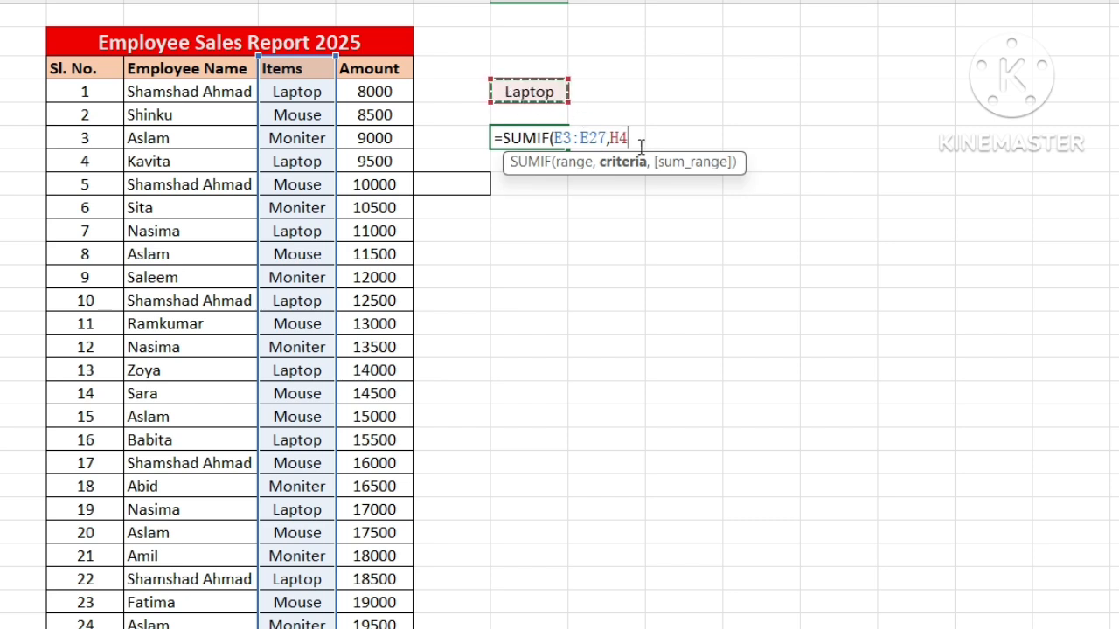
type(",")
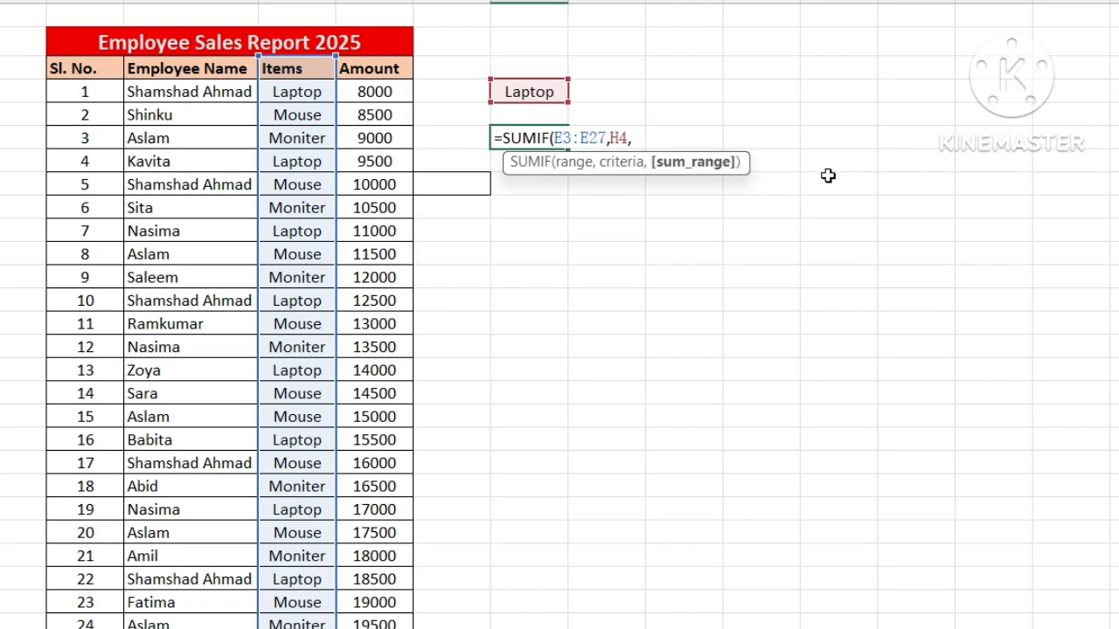
left_click(373, 68)
key("ctrl+shift+Down")
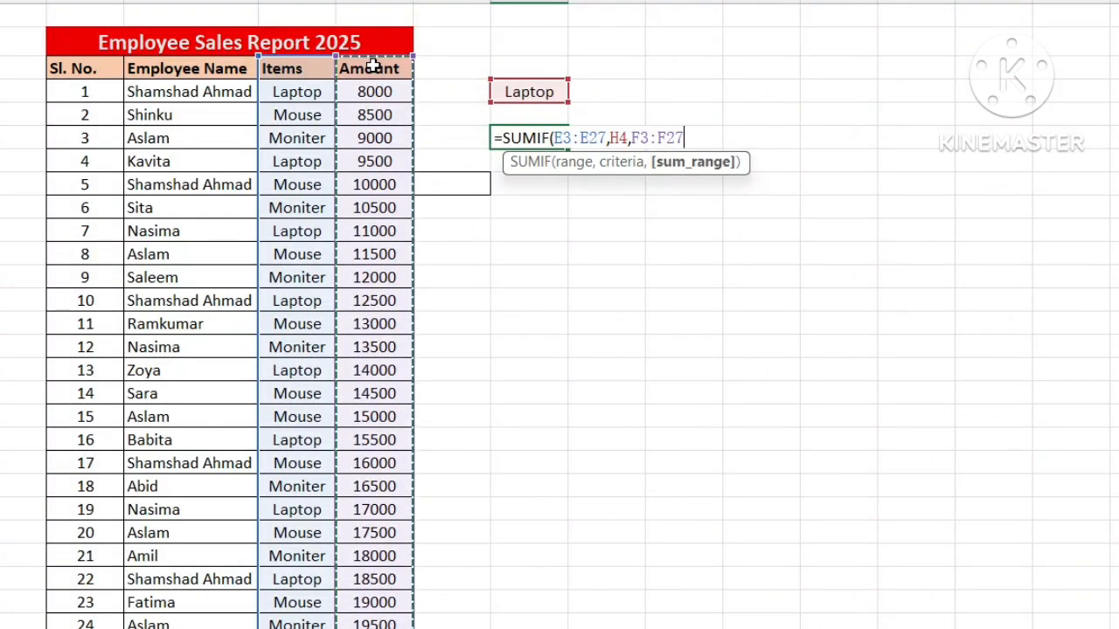
type(")")
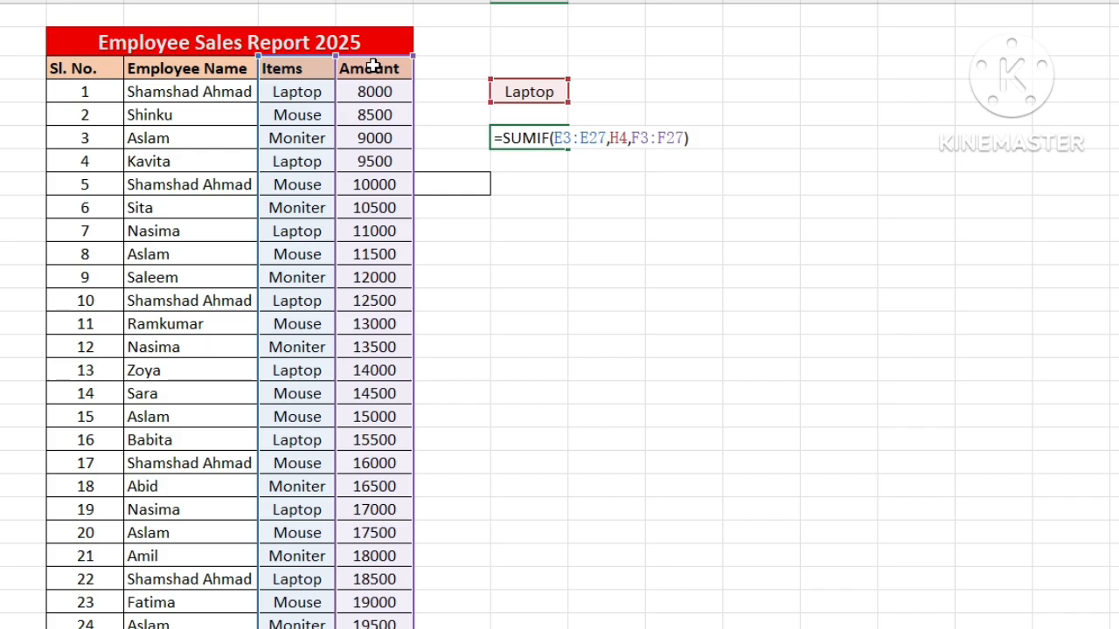
key("Return")
Step: Replace the item criterion in H4 with Mouse copied from cell E5, and select the SUMIF total in H6
left_click(514, 93)
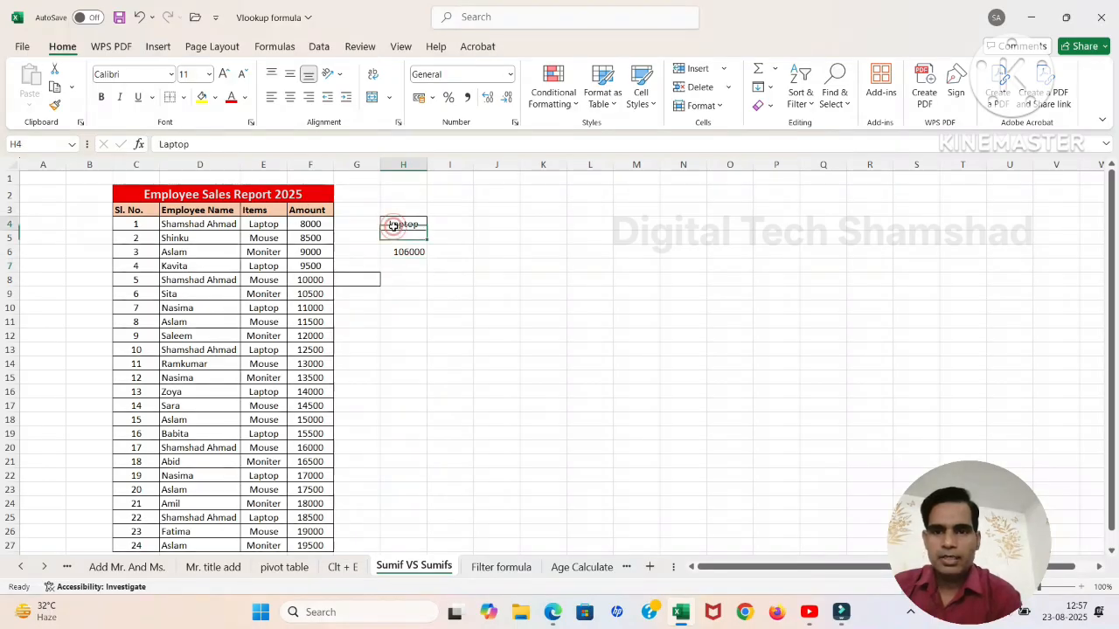
left_click(407, 252)
left_click(395, 228)
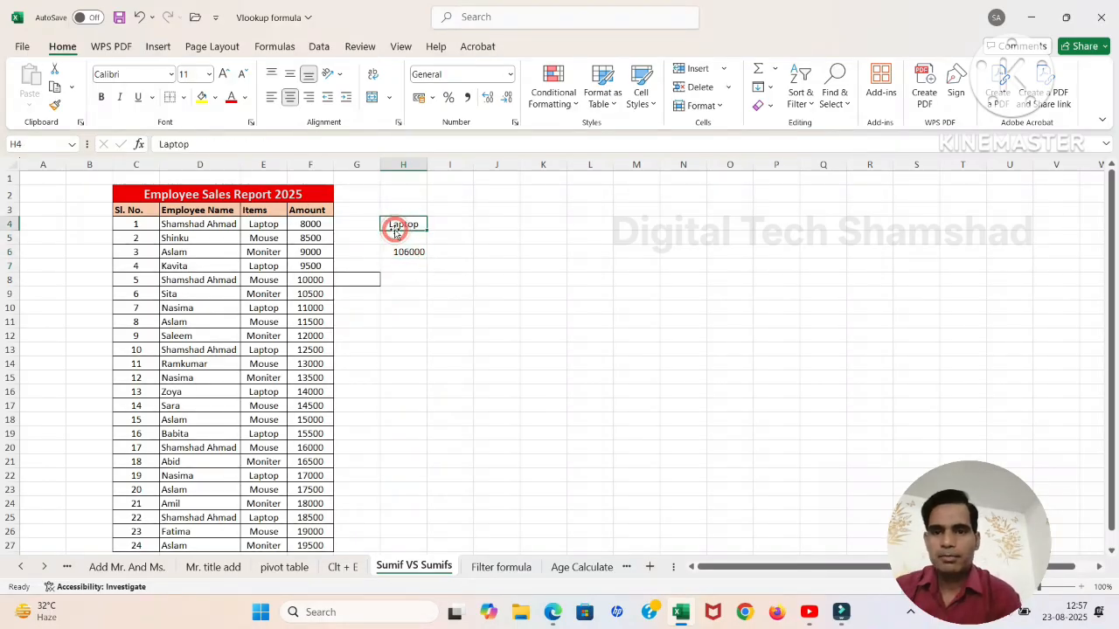
left_click(259, 238)
key("ctrl+c")
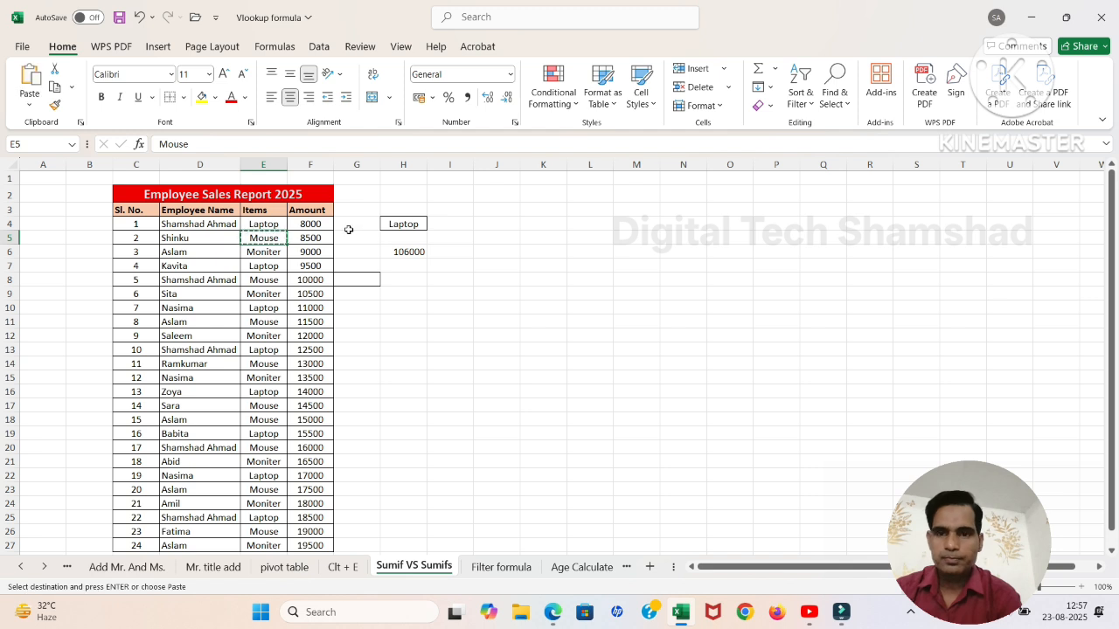
left_click(389, 225)
key("ctrl+v")
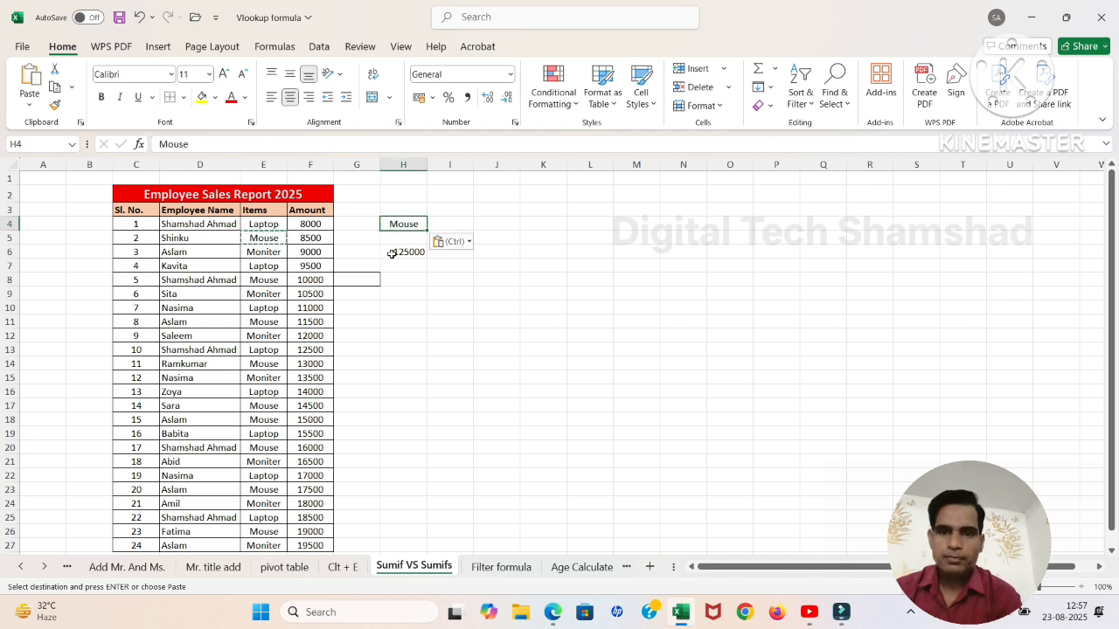
left_click(392, 253)
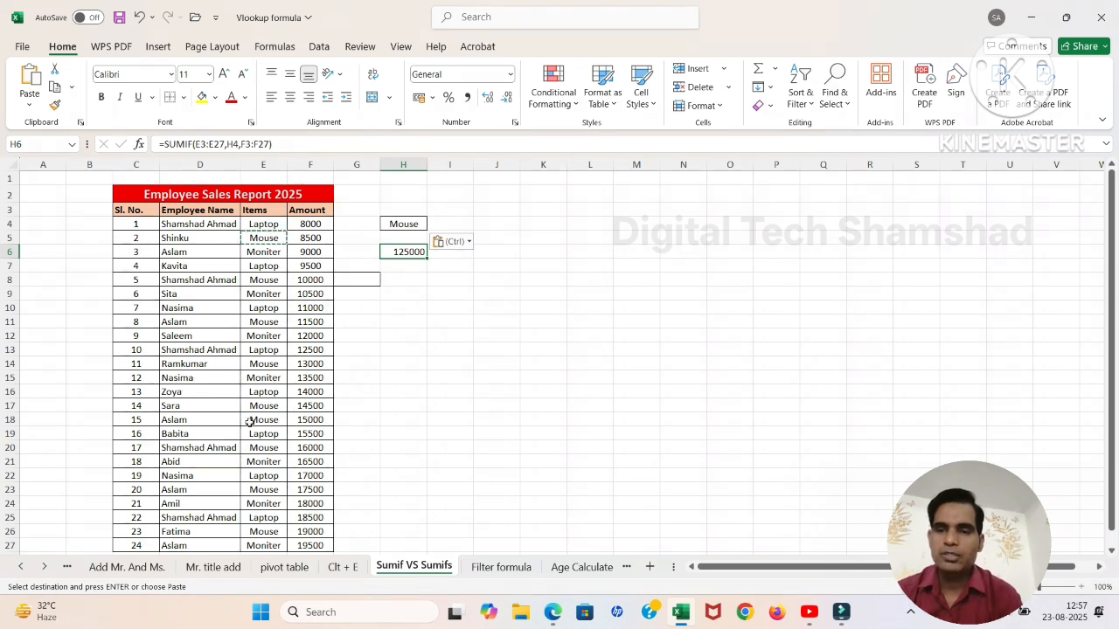
Step: Start a SUMIFS formula in cell H8 with the Amount column F3:F27 as the sum range
left_click(387, 280)
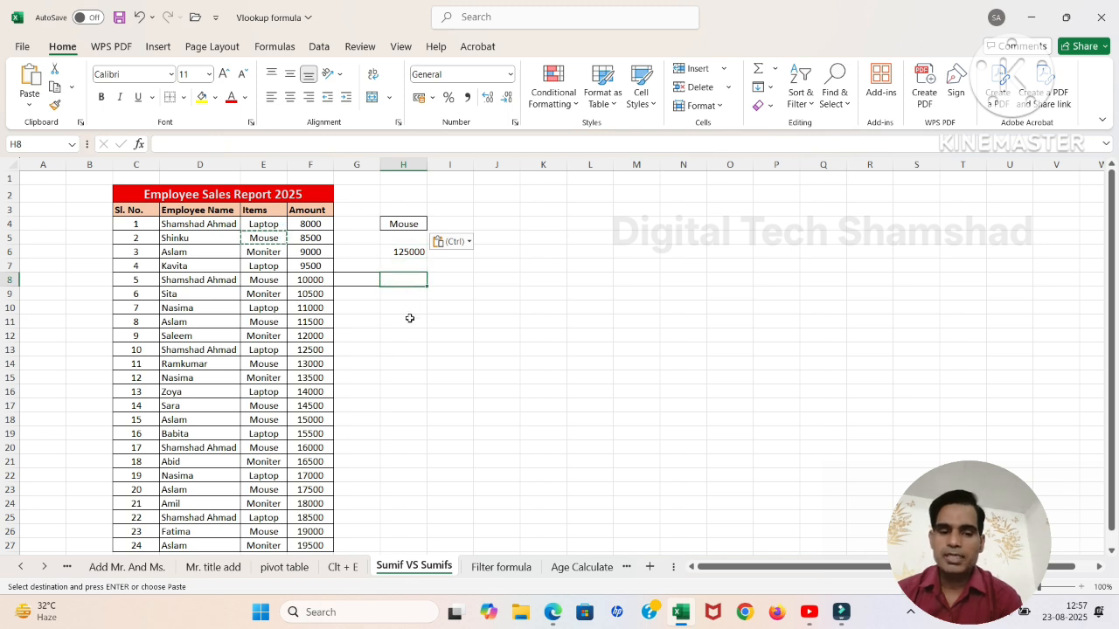
type("=su")
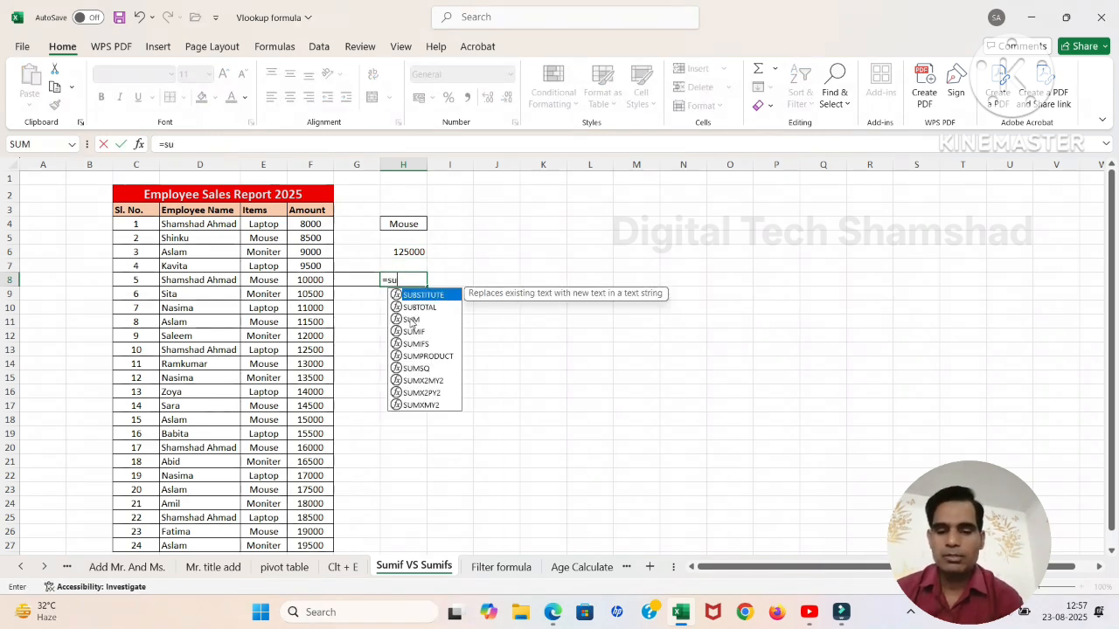
type("mifs")
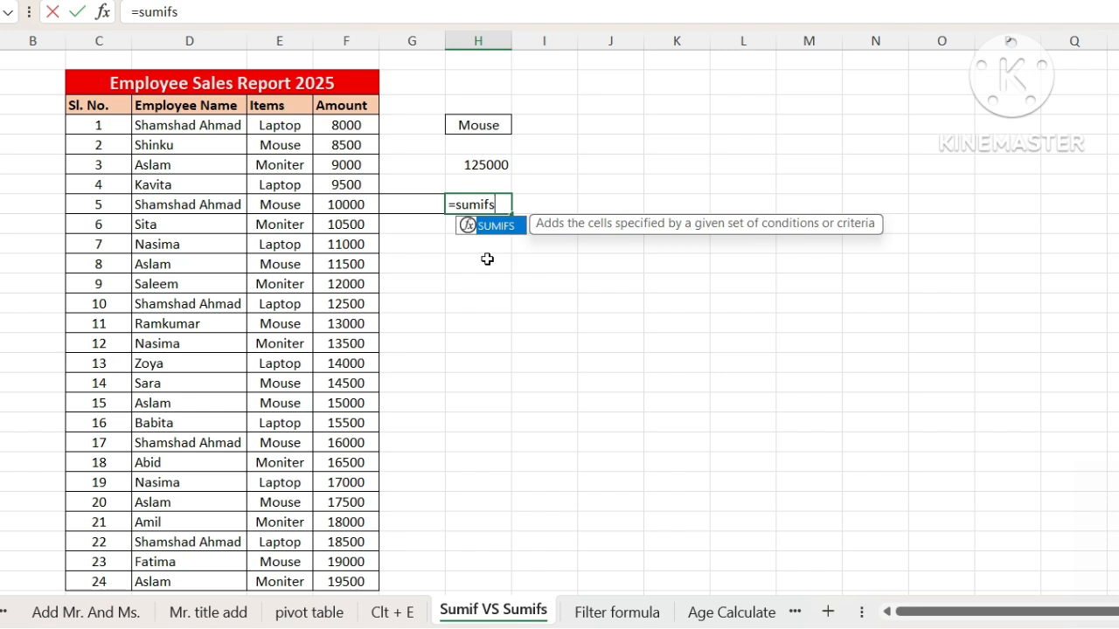
key("Tab")
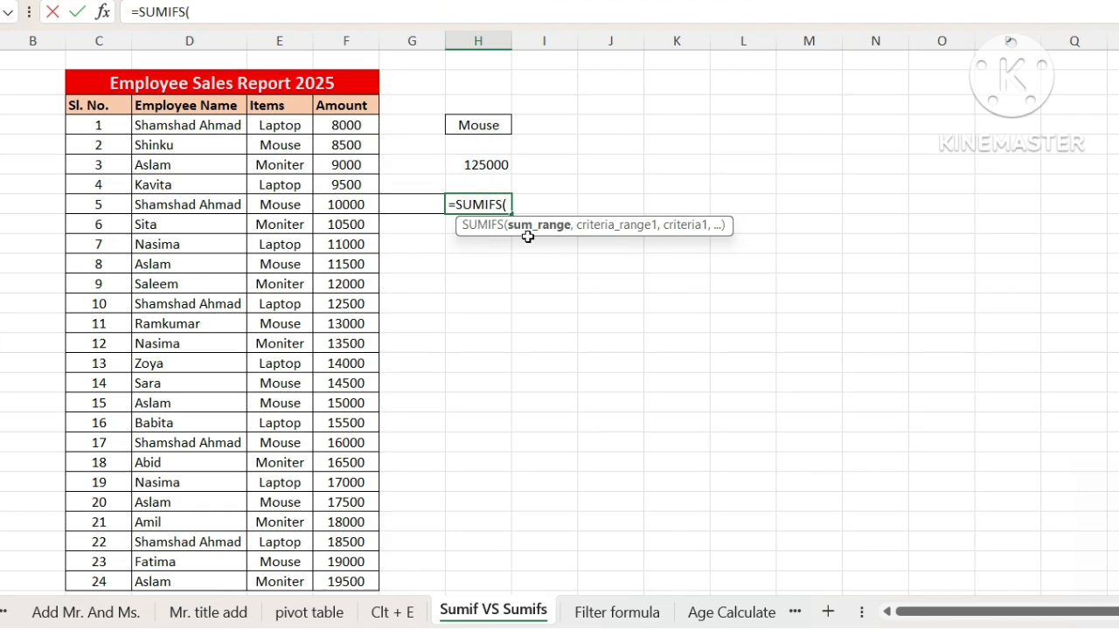
left_click(343, 103)
key("ctrl+shift+Down")
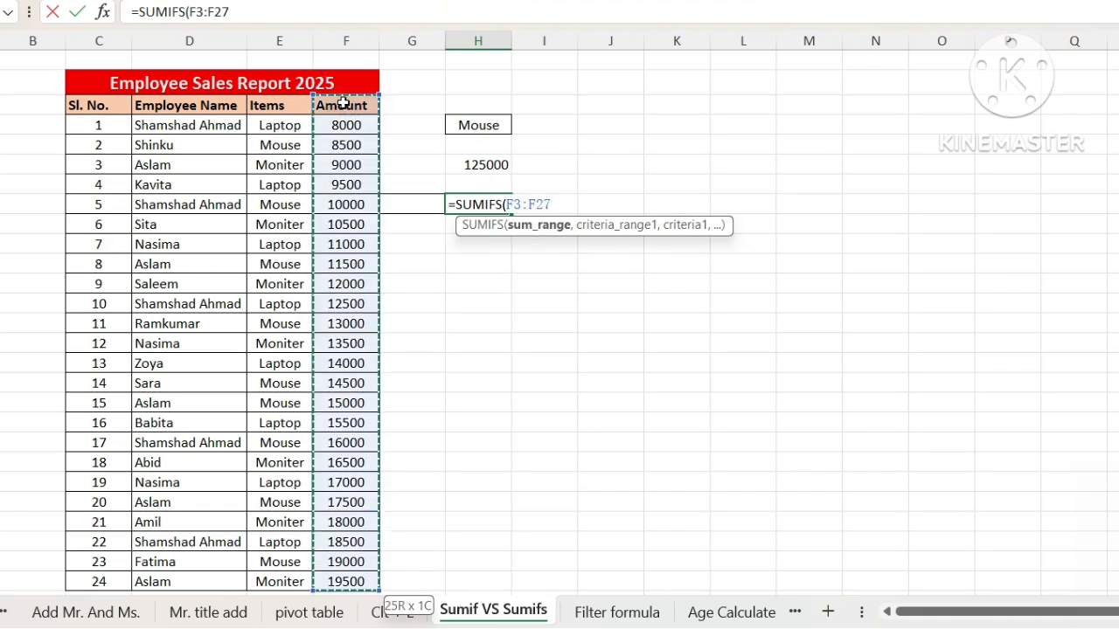
type(",")
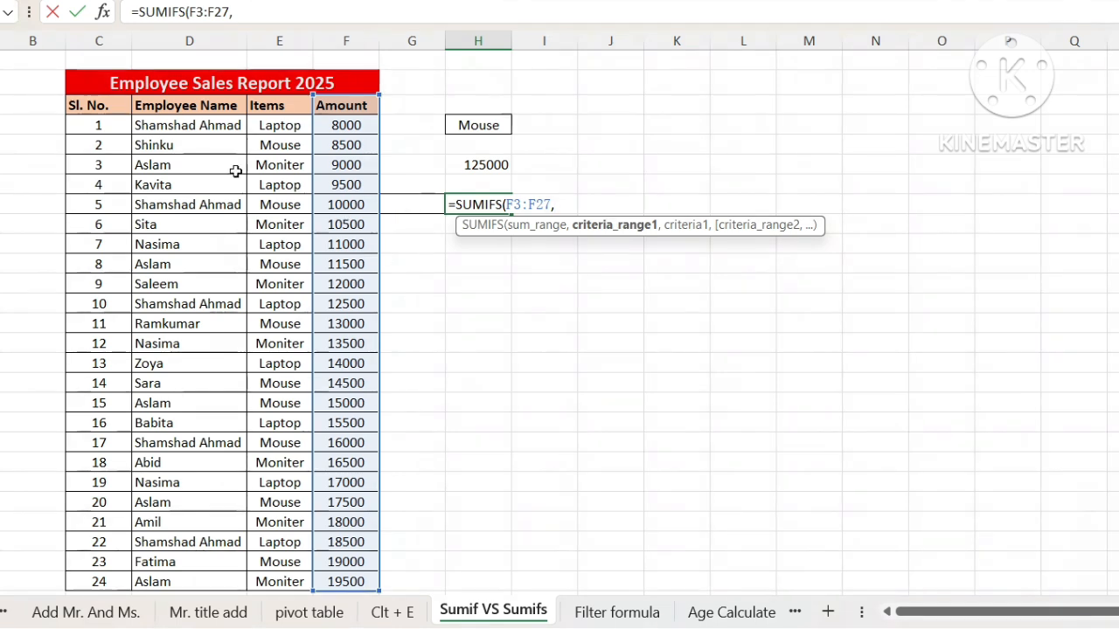
Step: Add the Employee Name range D3:D27 with criterion G8 to the SUMIFS formula, and the Items range E3:E27 as second criteria range
left_click(172, 110)
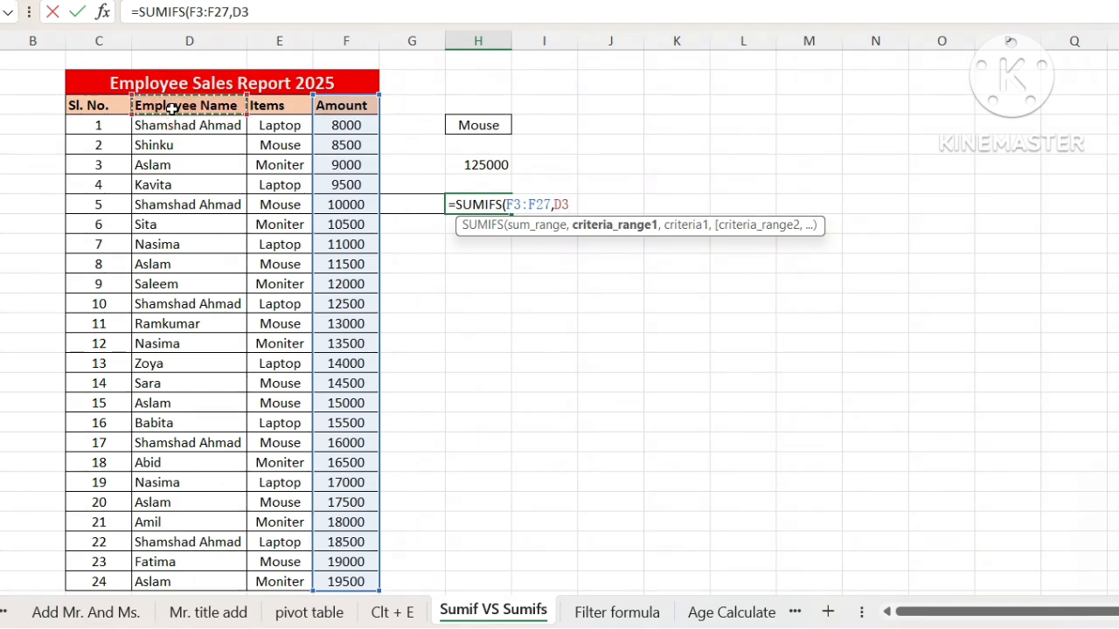
key("ctrl+shift+Down")
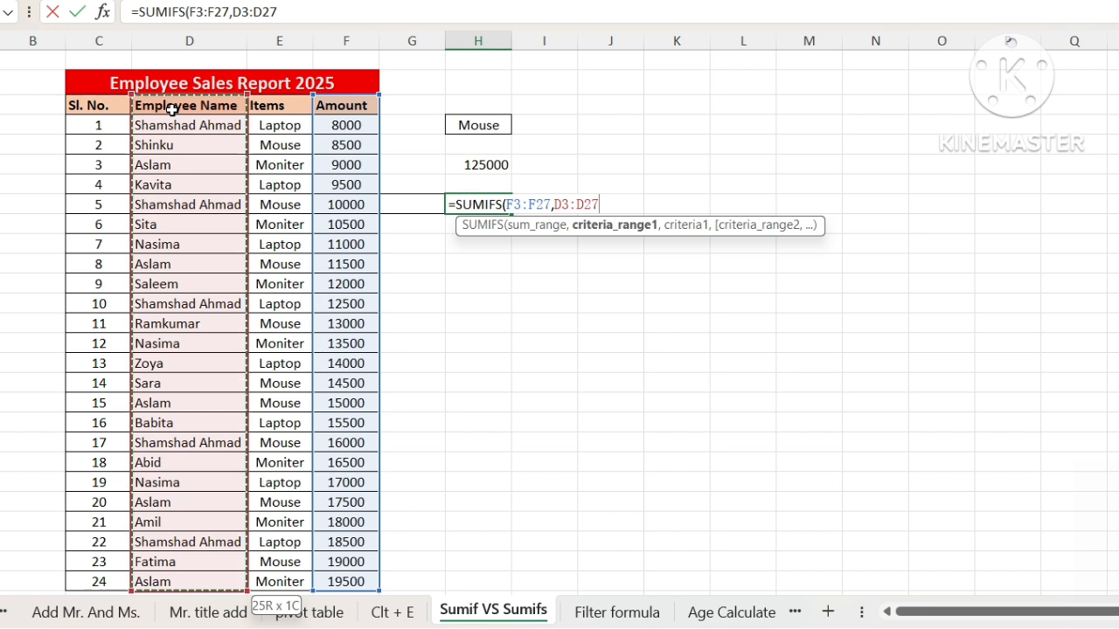
type(",")
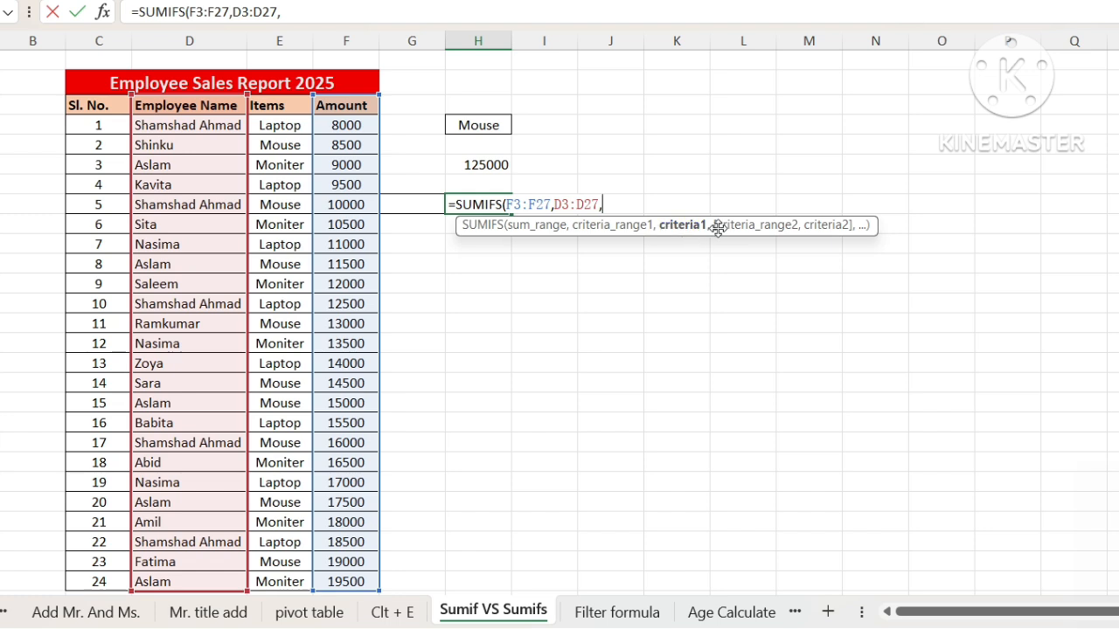
left_click(400, 208)
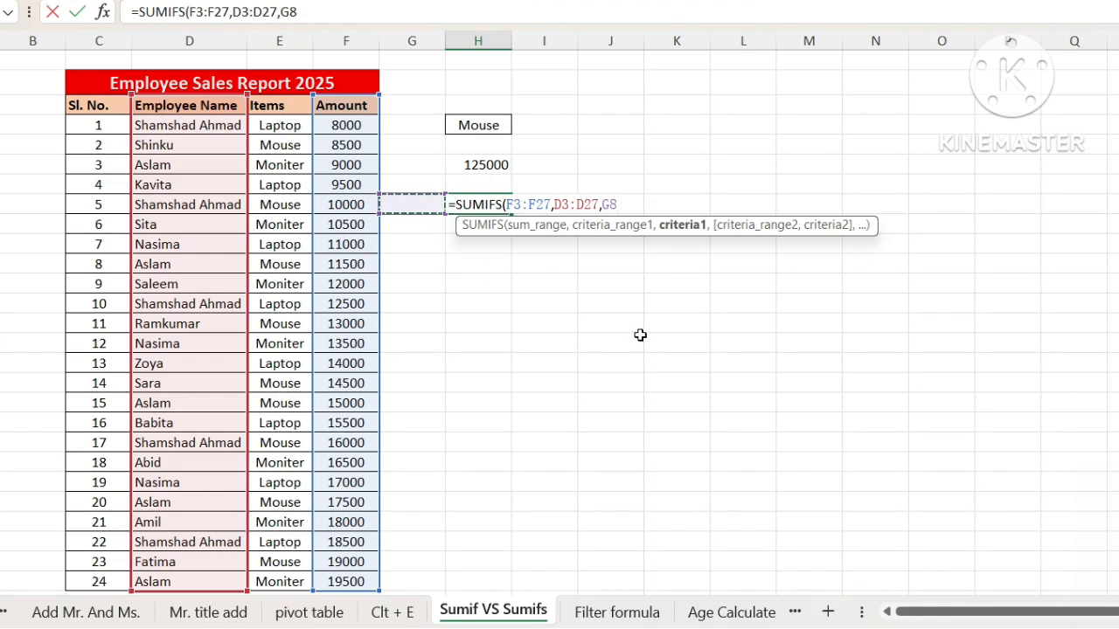
type(",")
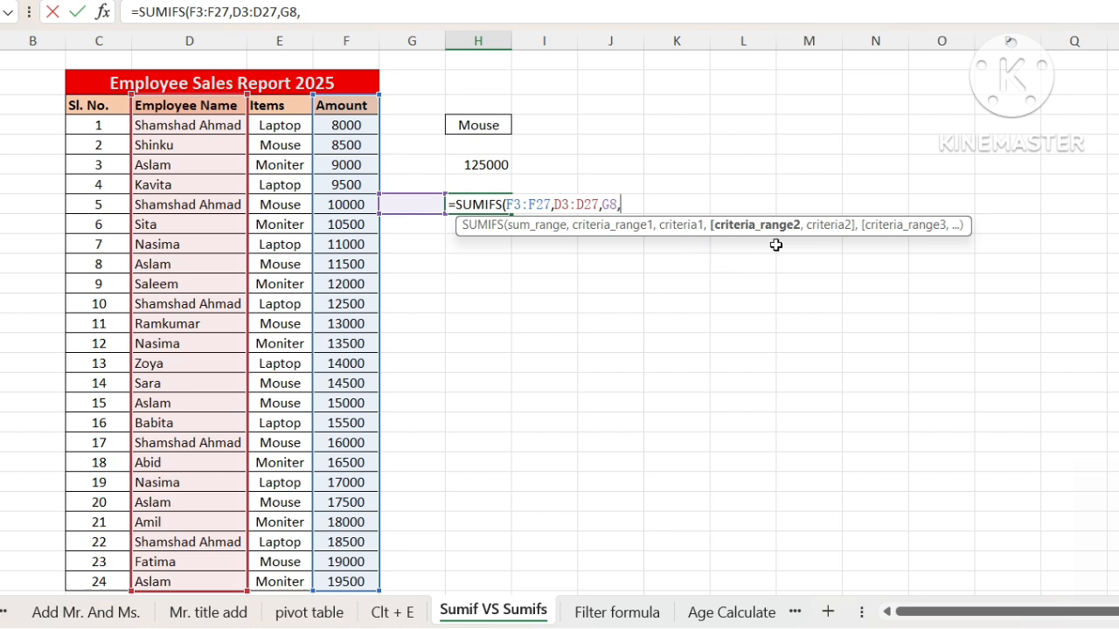
left_click(278, 107)
key("ctrl+shift+Down")
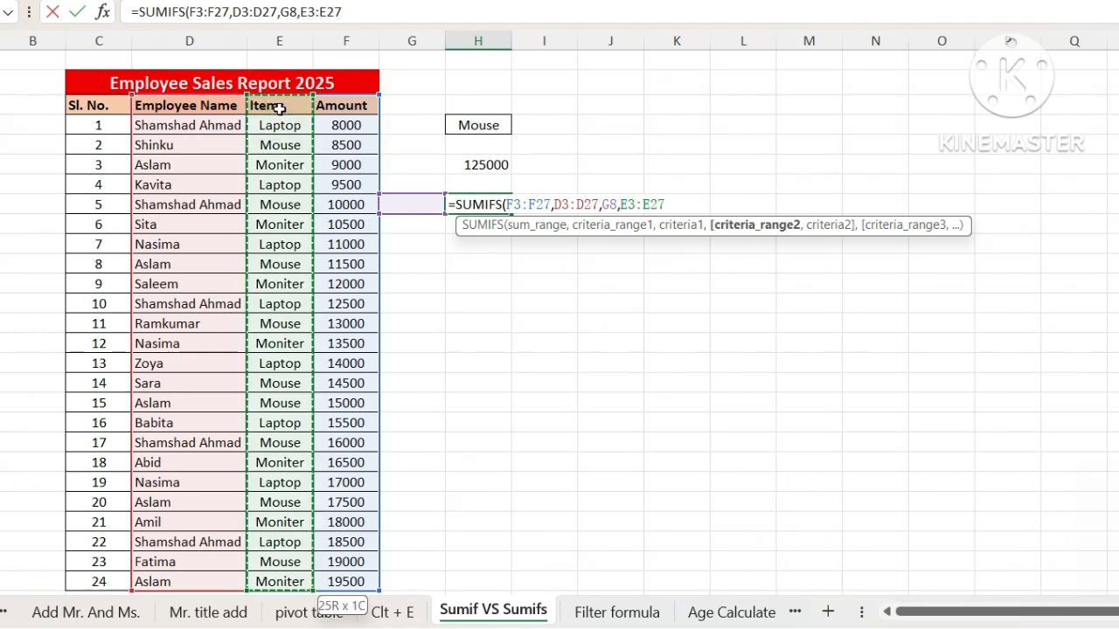
type(",")
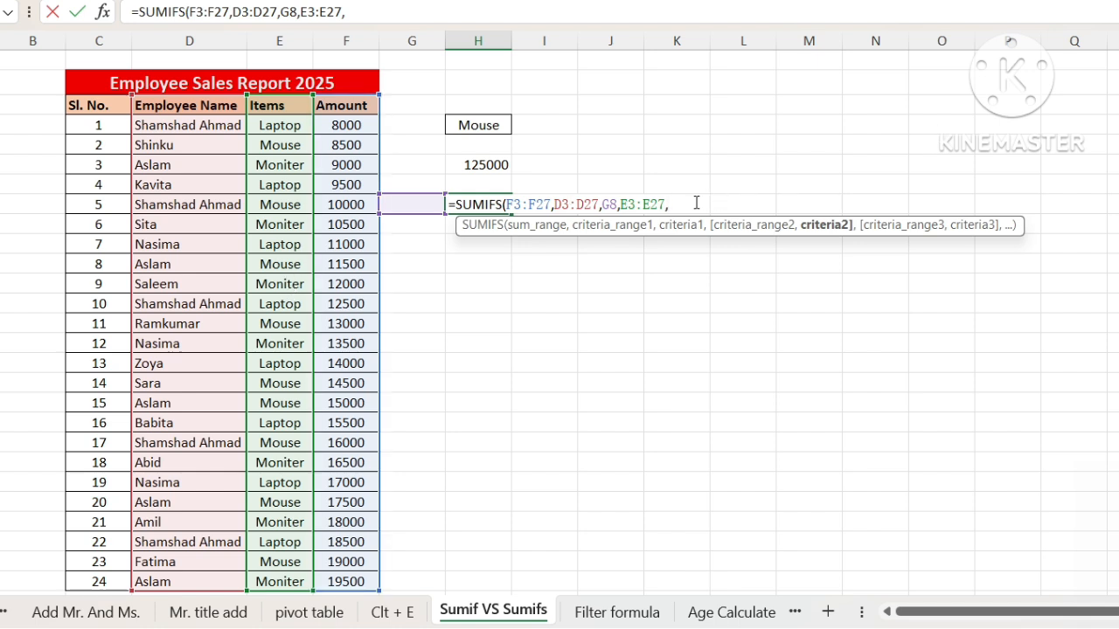
type("Mouse")
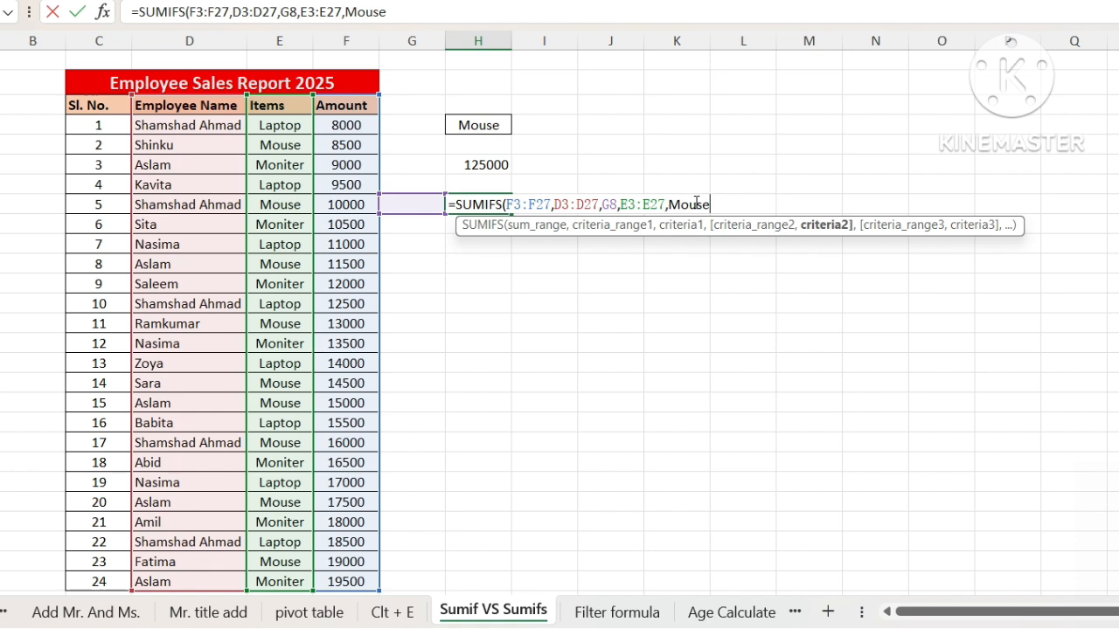
key("BackSpace")
key("BackSpace")
key("BackSpace")
key("BackSpace")
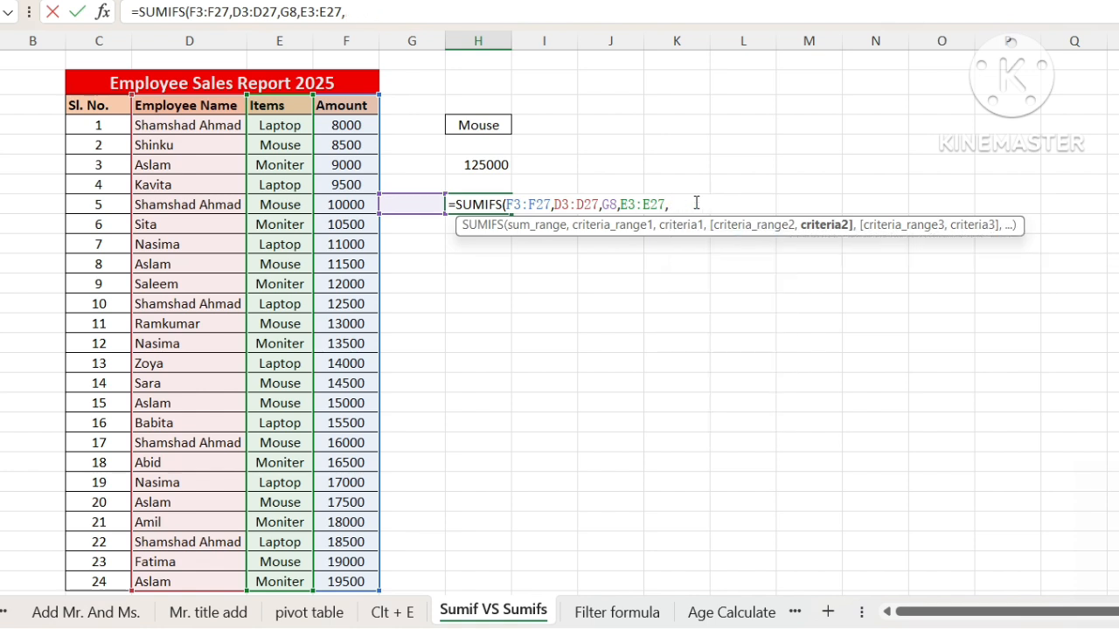
Step: Complete the SUMIFS formula in H8 with the quoted text "Mouse" as the second criterion
type("Mouse")
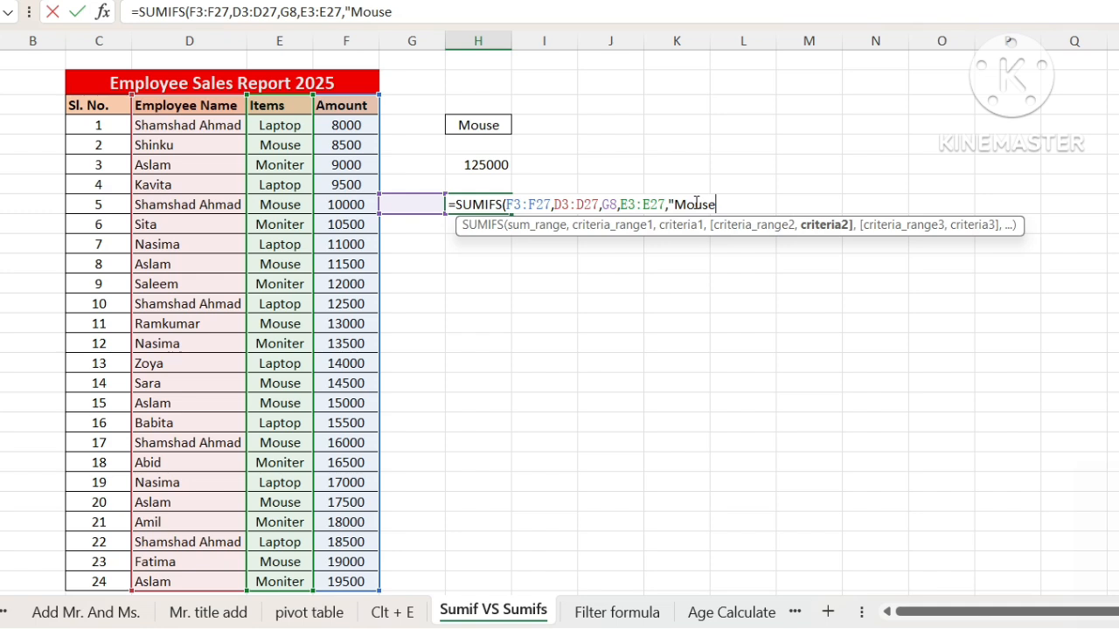
type("\")")
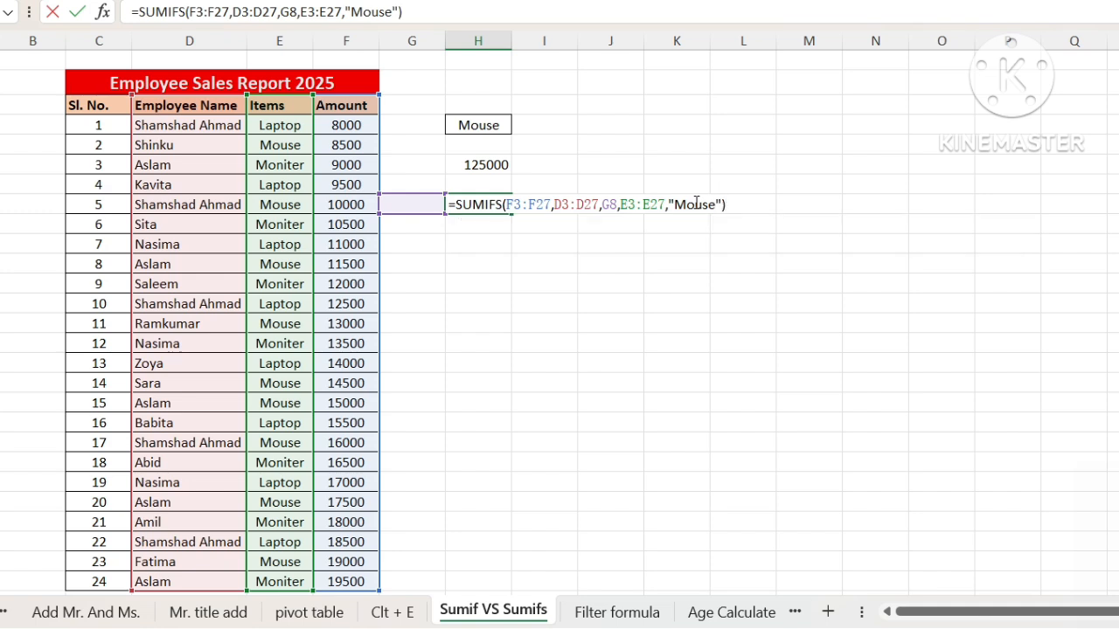
key("Return")
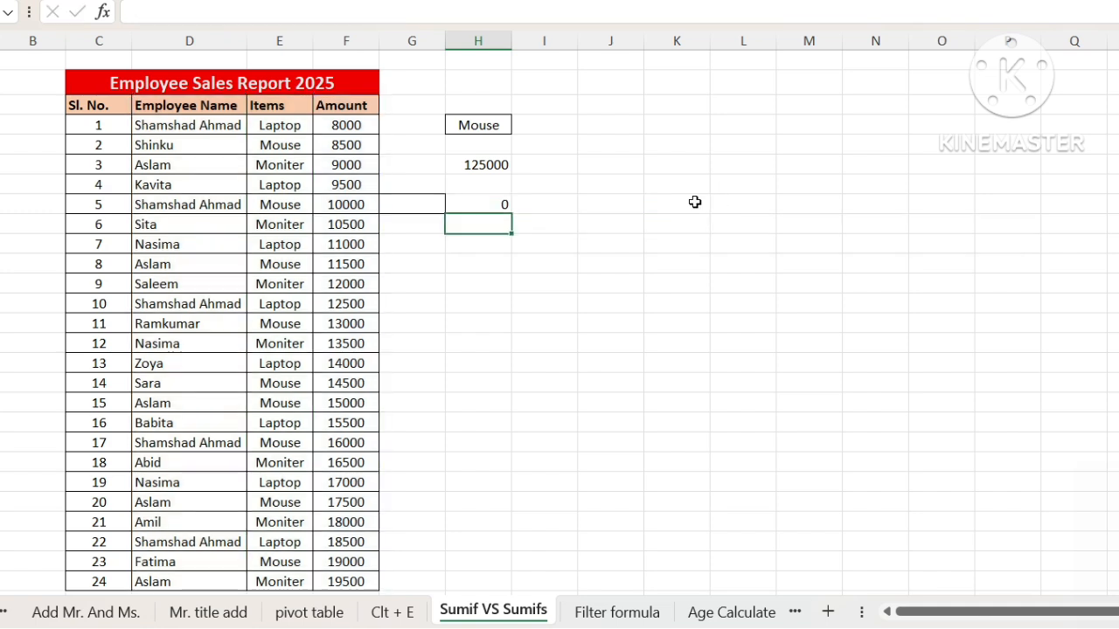
Step: Fill the employee criterion cell G8 with the employee name copied from D4
left_click(470, 201)
left_click(425, 209)
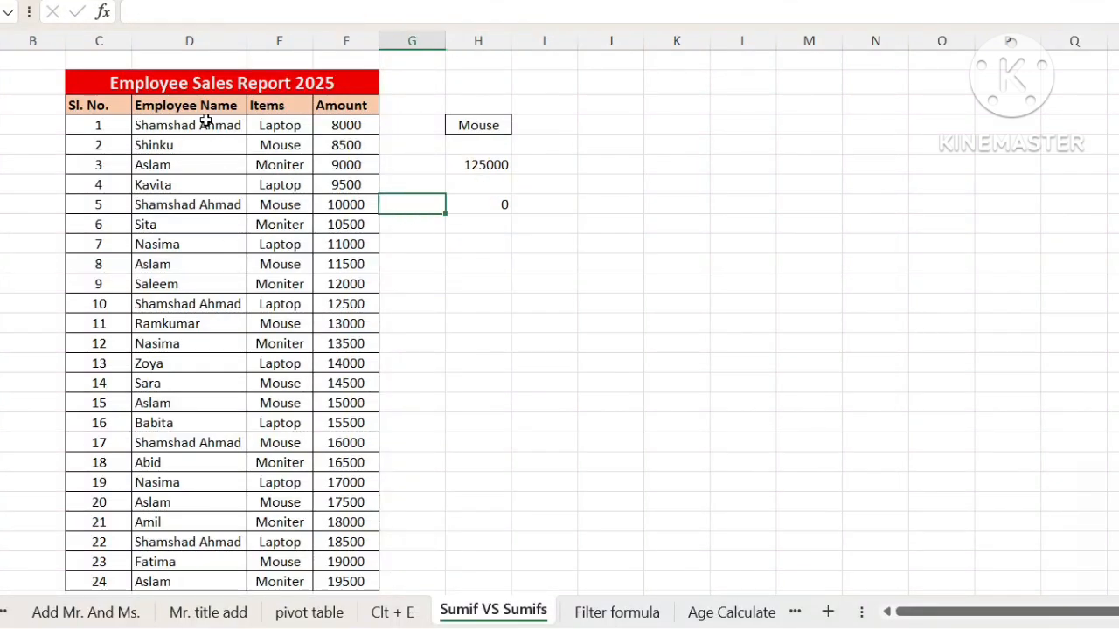
left_click(176, 125)
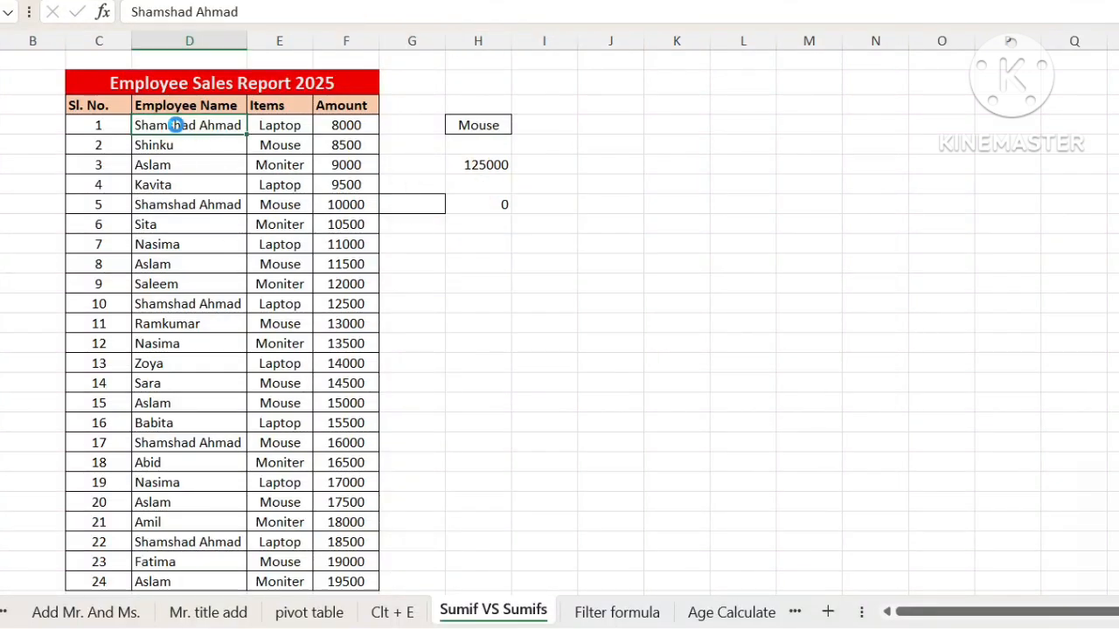
key("ctrl+c")
left_click(418, 201)
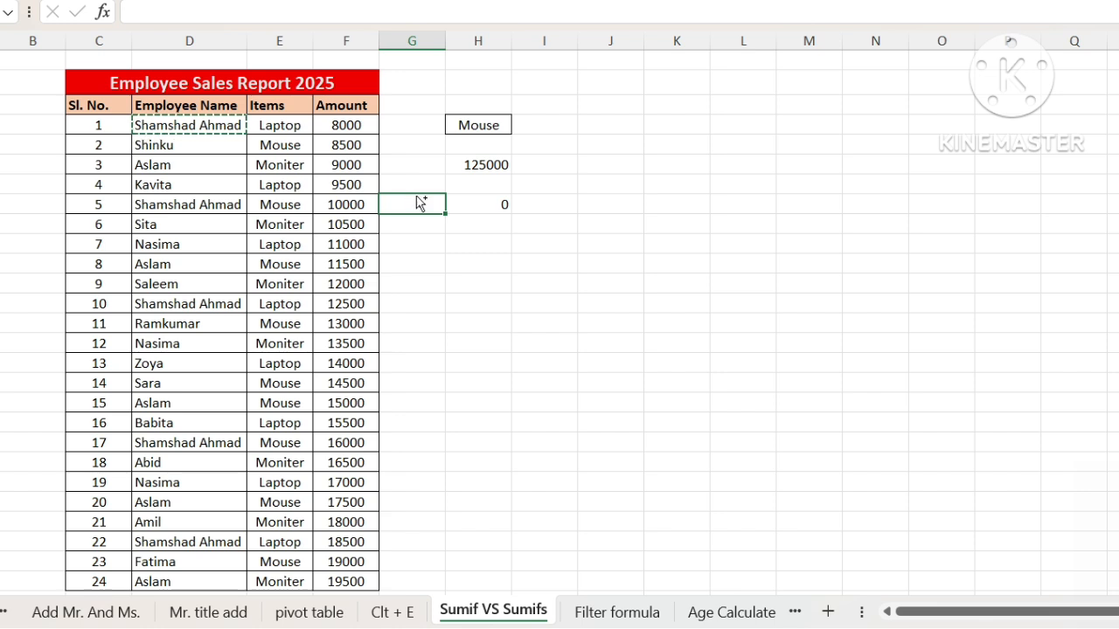
key("ctrl+v")
left_click(428, 260)
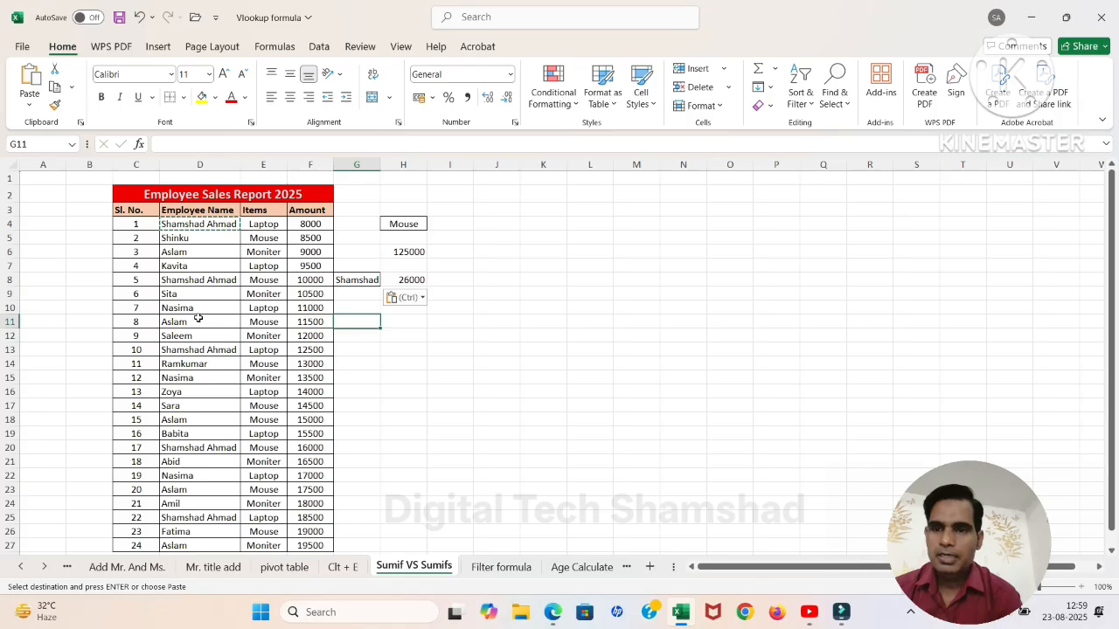
Step: Replace the employee criterion in G8 with the name copied from D12
left_click(175, 247)
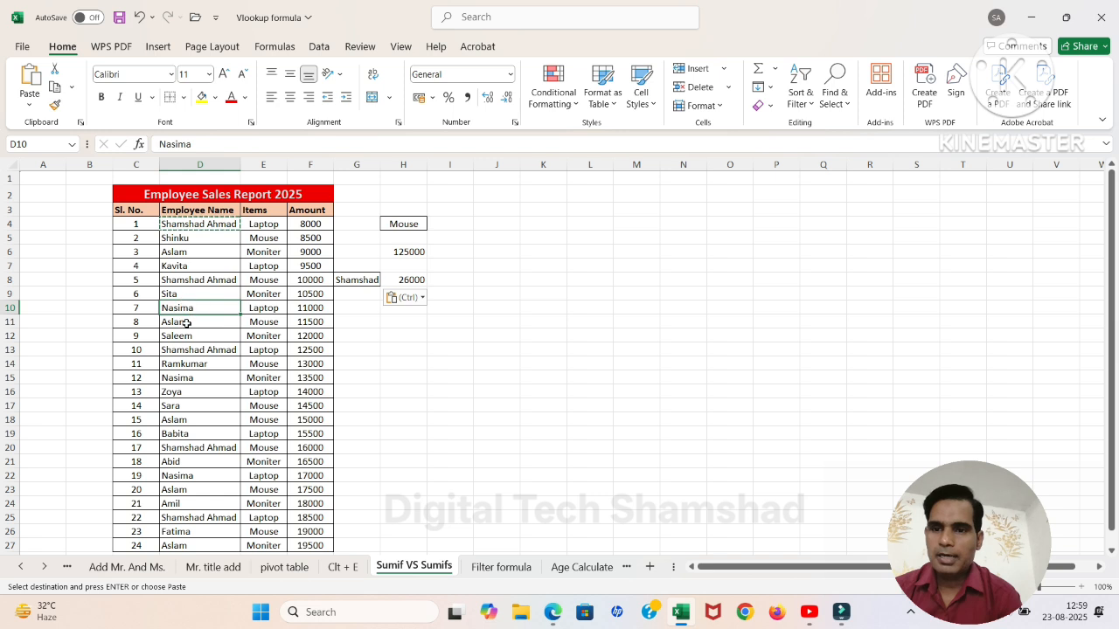
left_click(186, 323)
left_click(183, 336)
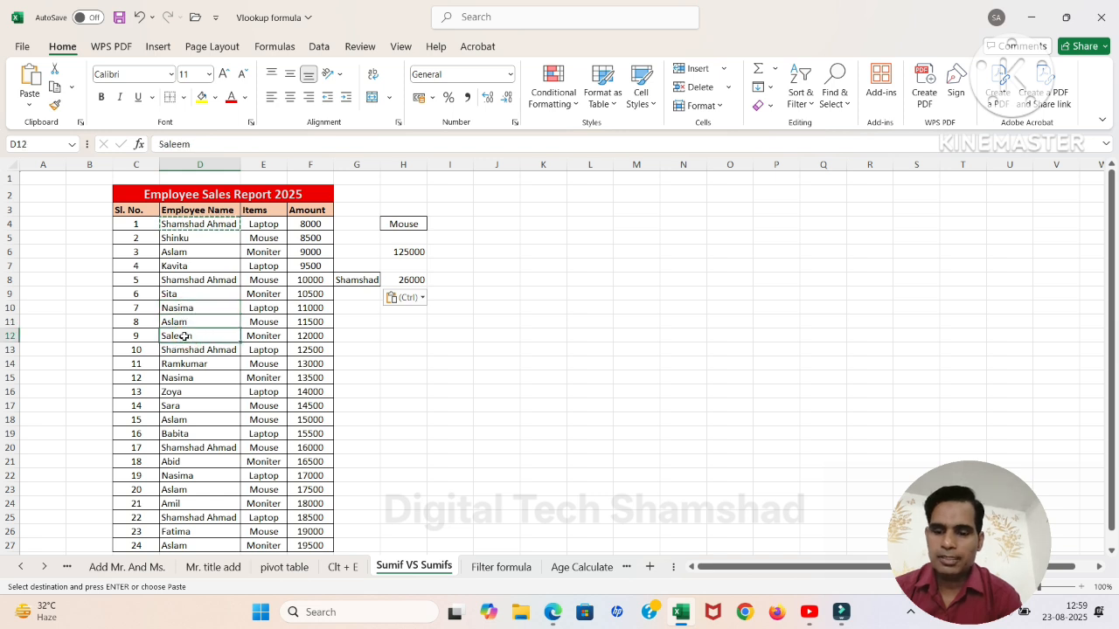
key("ctrl+c")
left_click(359, 285)
key("ctrl+v")
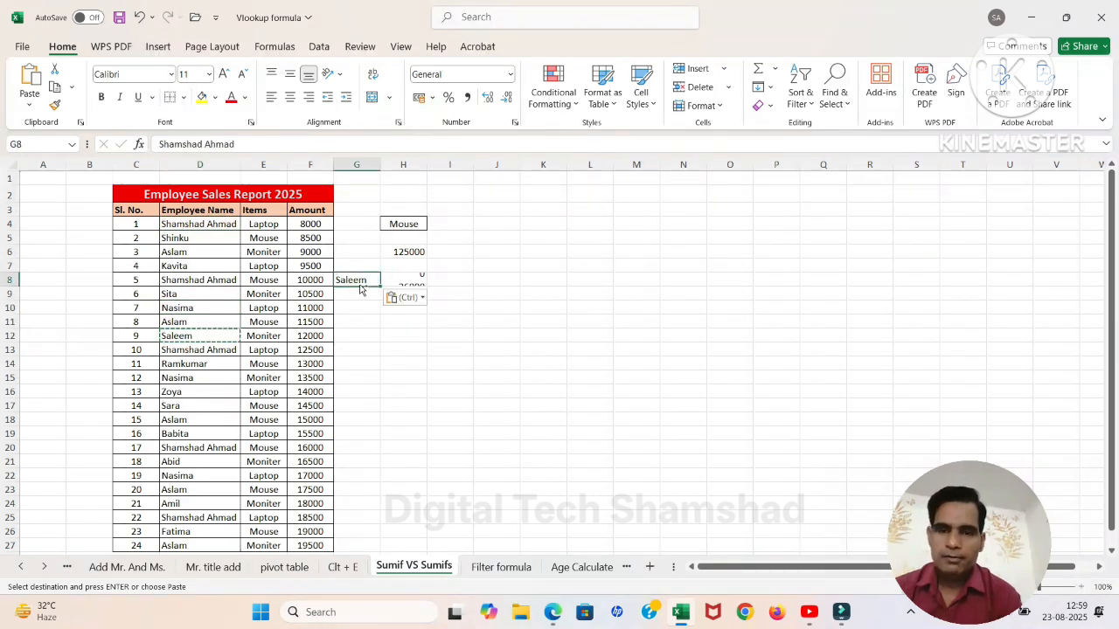
left_click(365, 296)
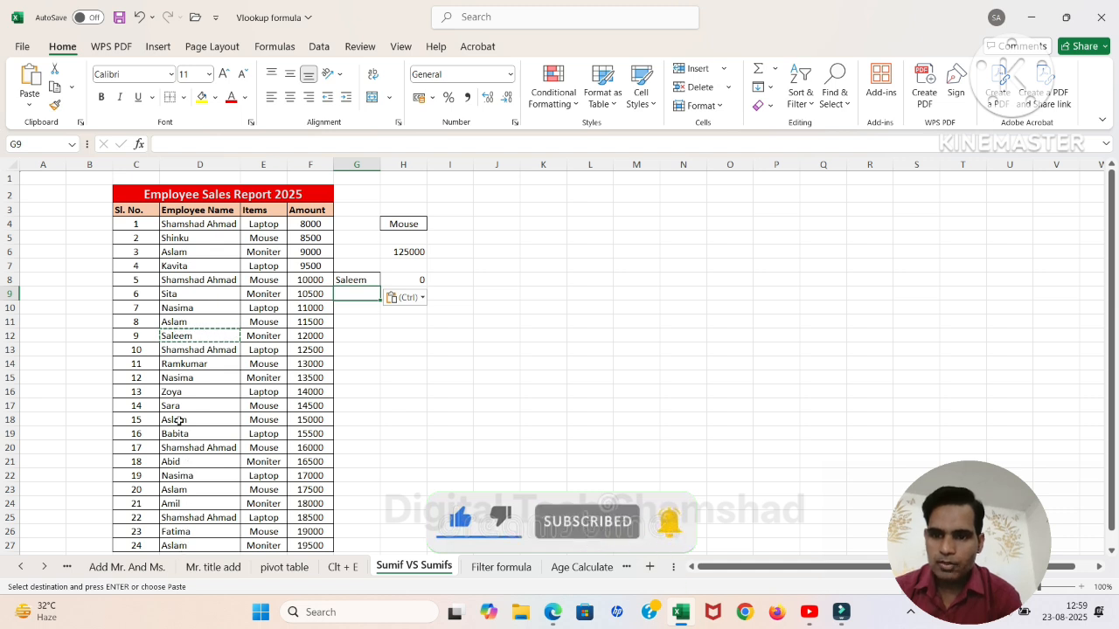
Step: Replace the employee criterion in G8 with the name copied from D23
left_click(184, 477)
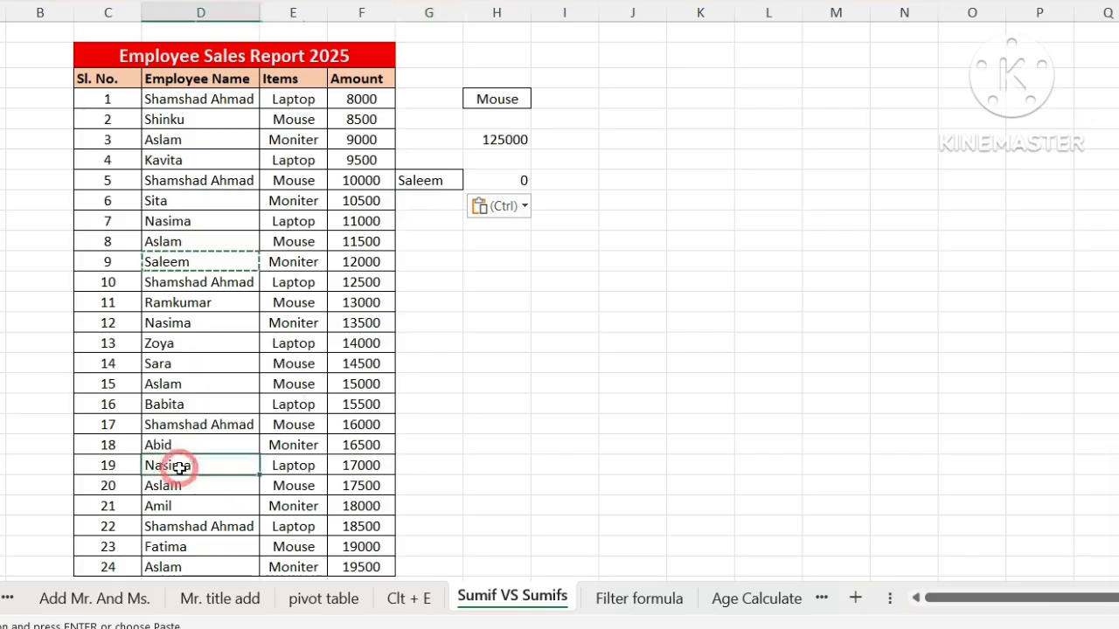
left_click(200, 488)
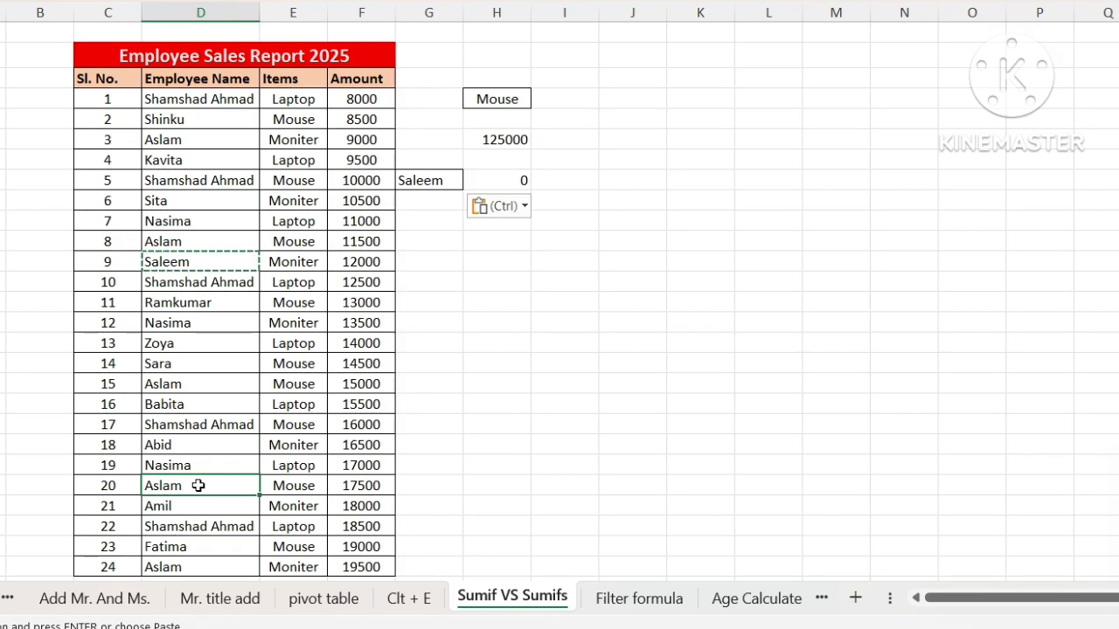
key("ctrl+c")
left_click(431, 180)
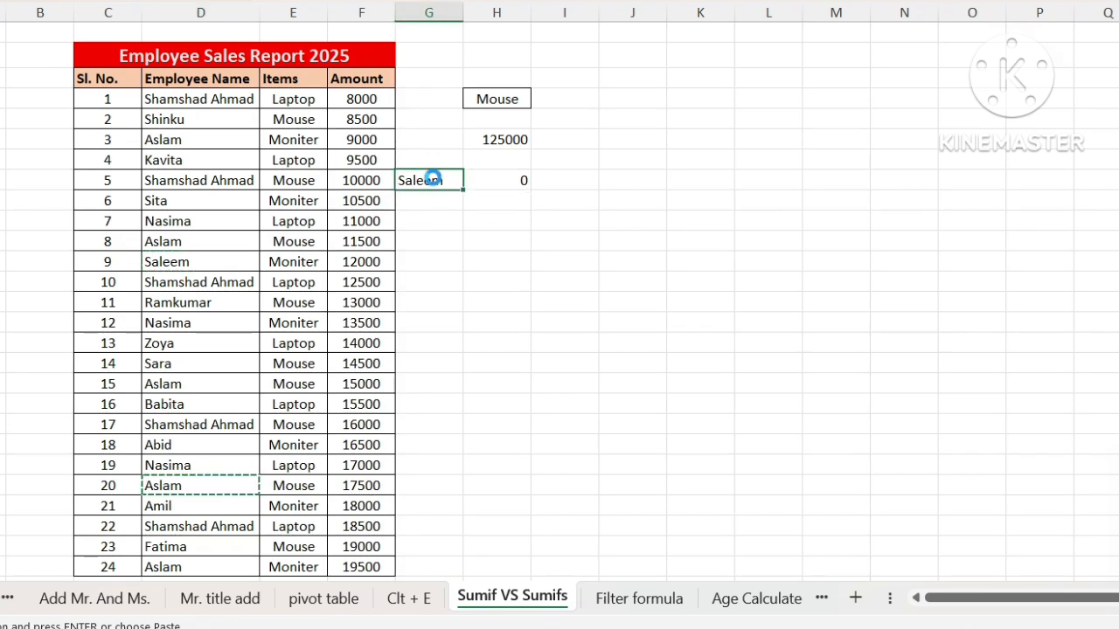
key("ctrl+v")
left_click(429, 219)
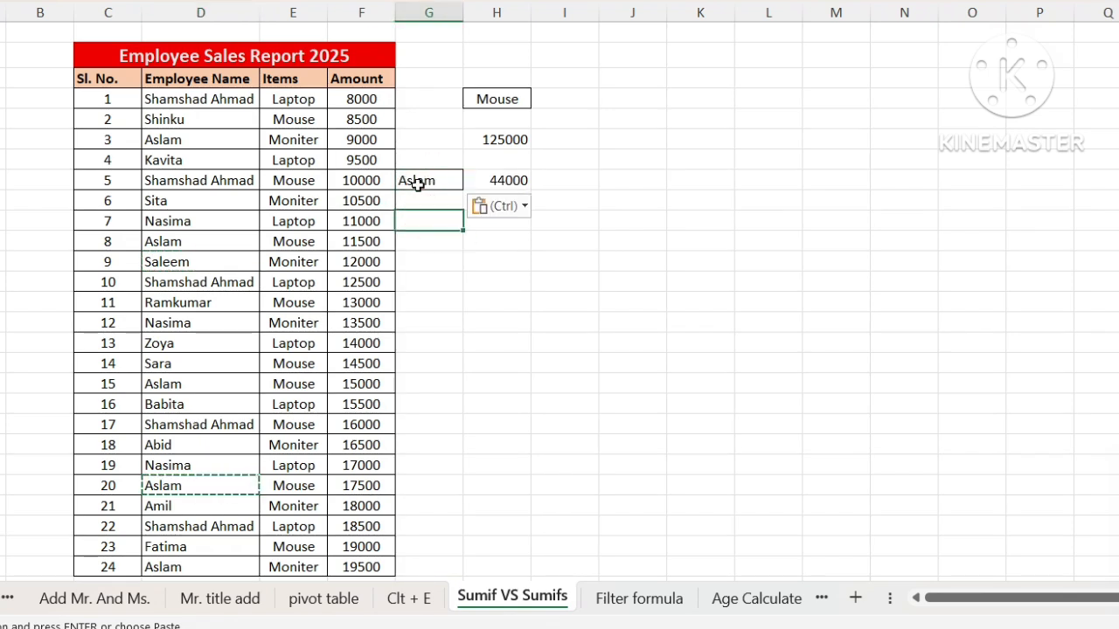
Step: Change the second criterion of the SUMIFS formula in H8 to the quoted text "Laptop"
left_click(500, 179)
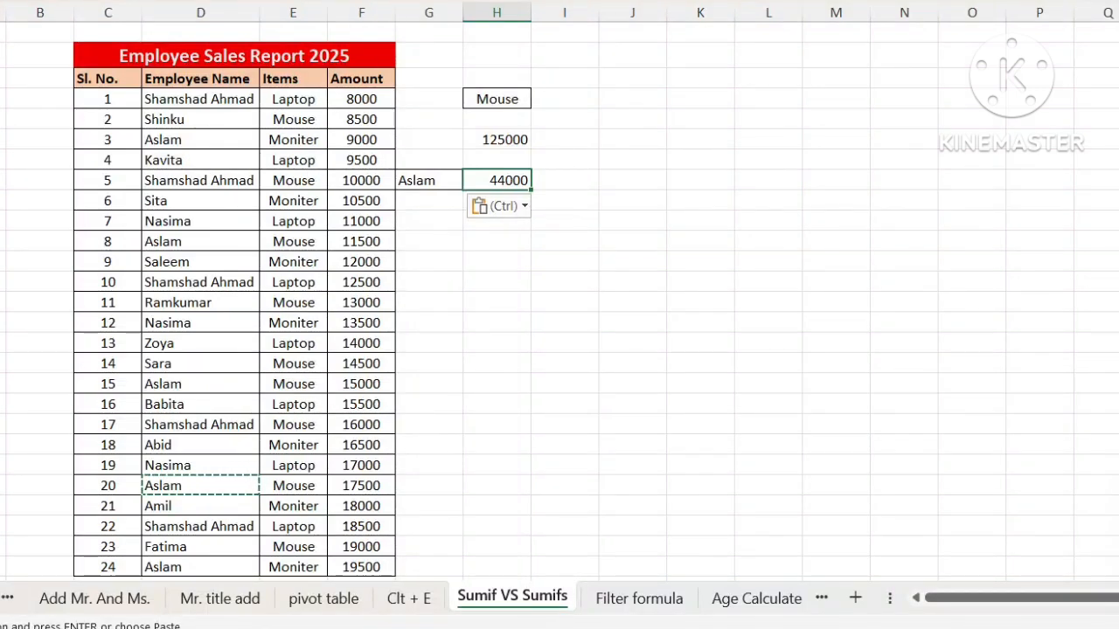
left_click(400, 1)
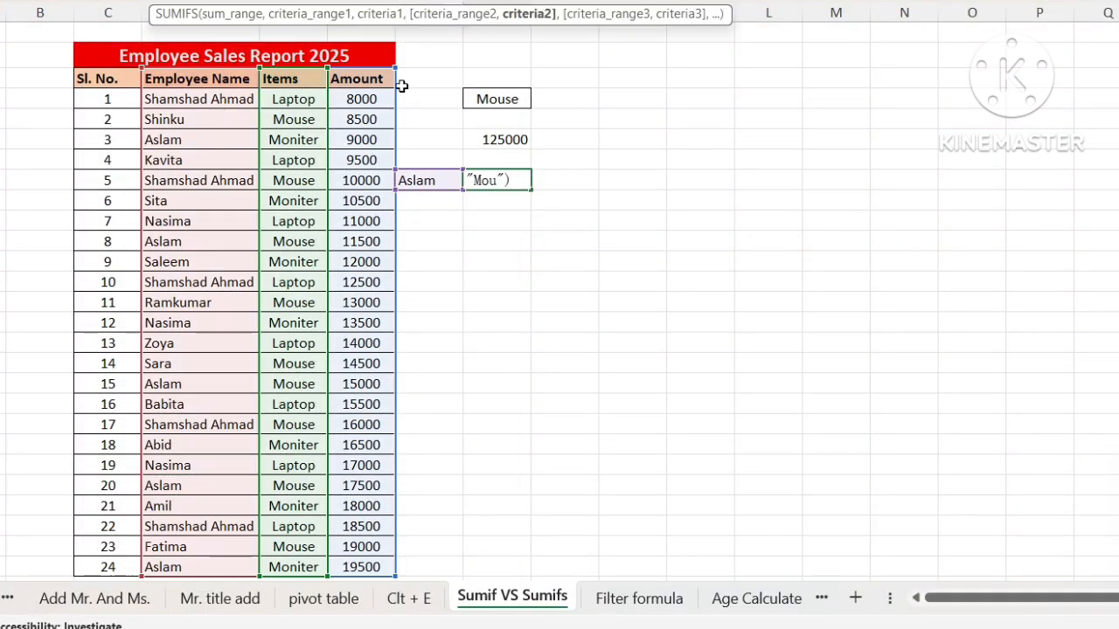
key("BackSpace")
key("BackSpace")
type("Laptop")
key("Return")
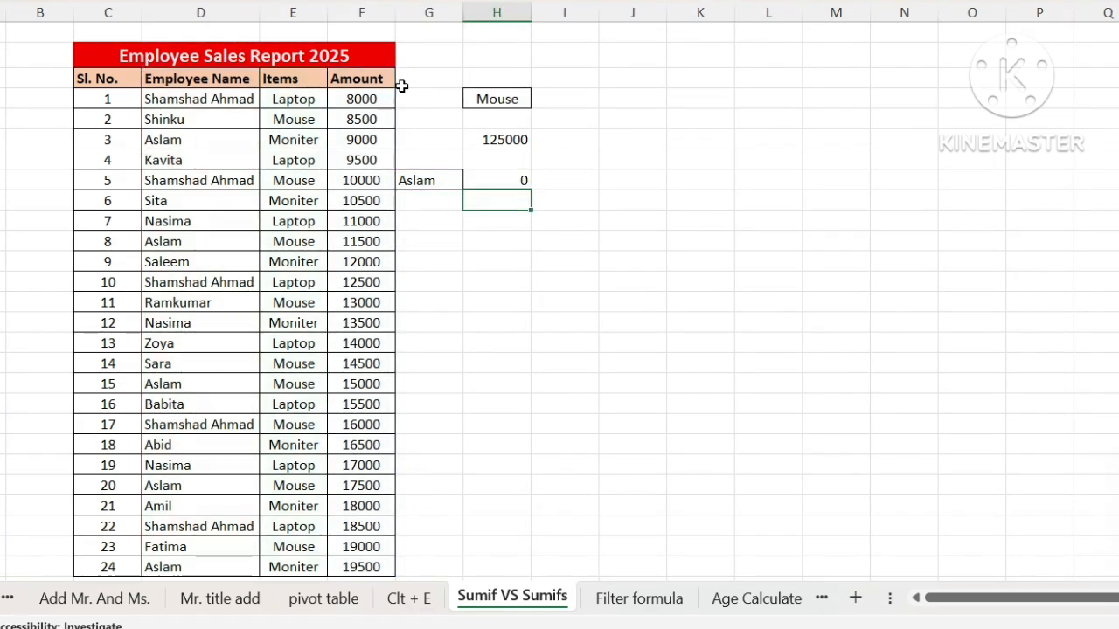
Step: Check the Items entries in every row belonging to the employee named in G8
left_click(422, 180)
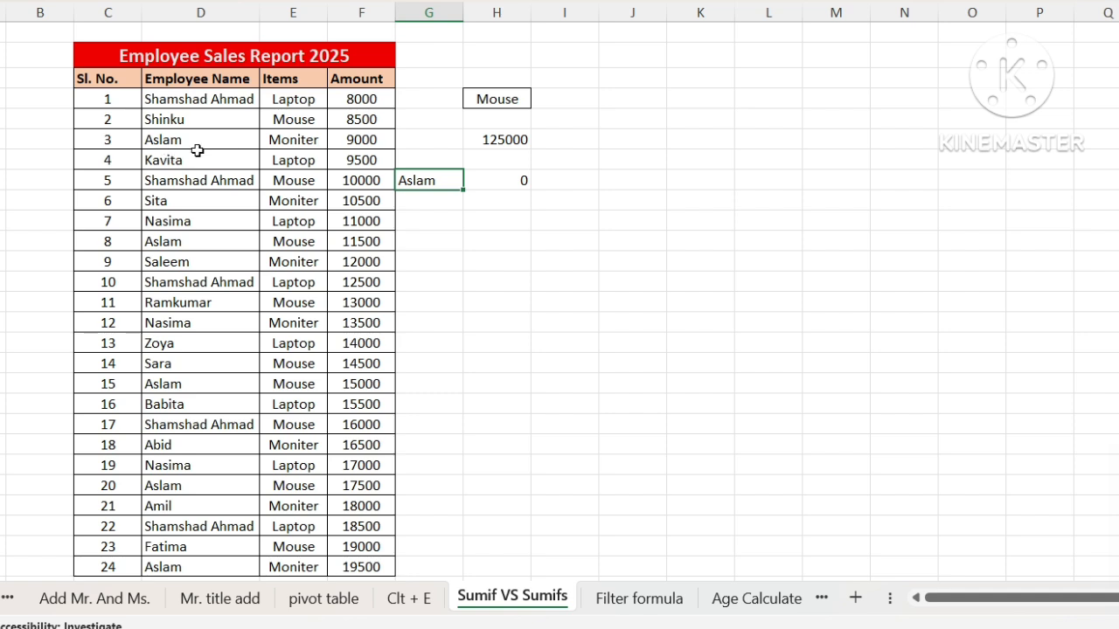
left_click(305, 140)
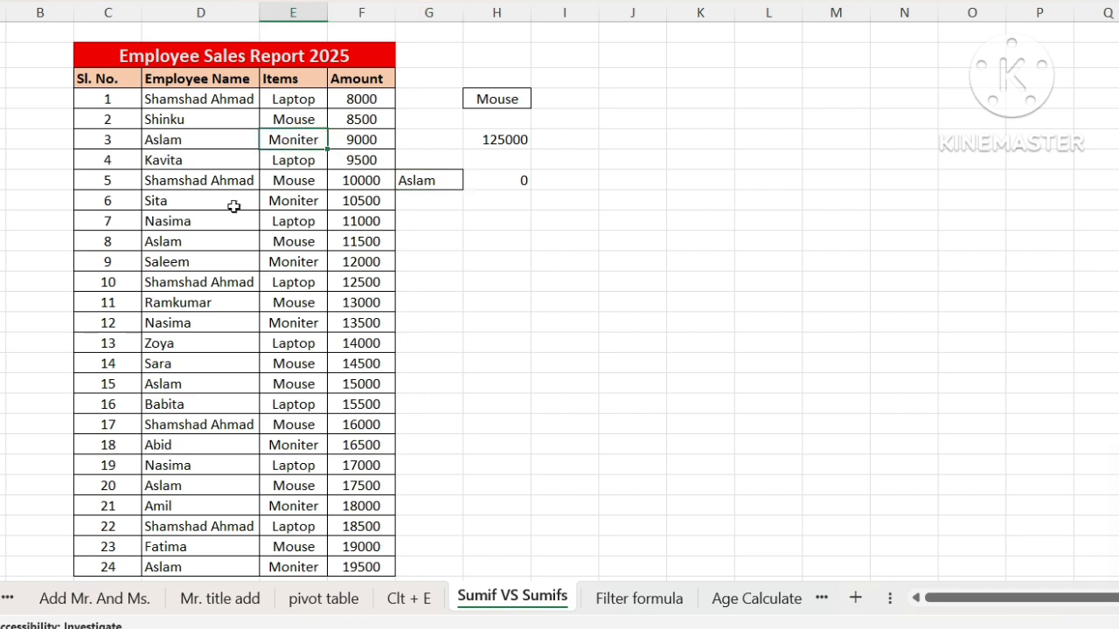
left_click(295, 242)
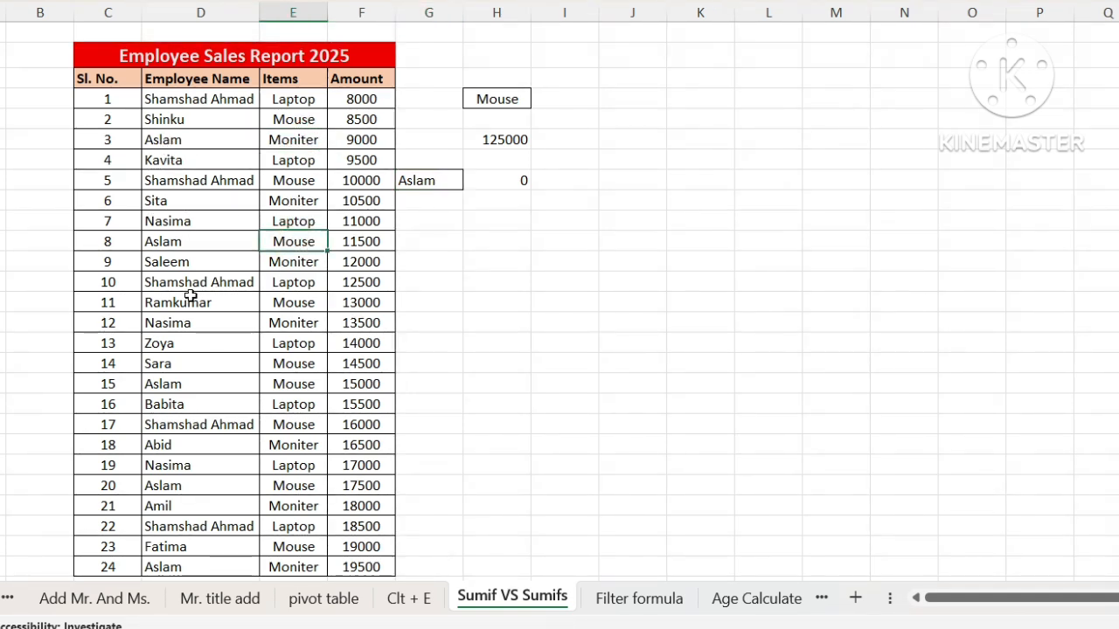
left_click(316, 388)
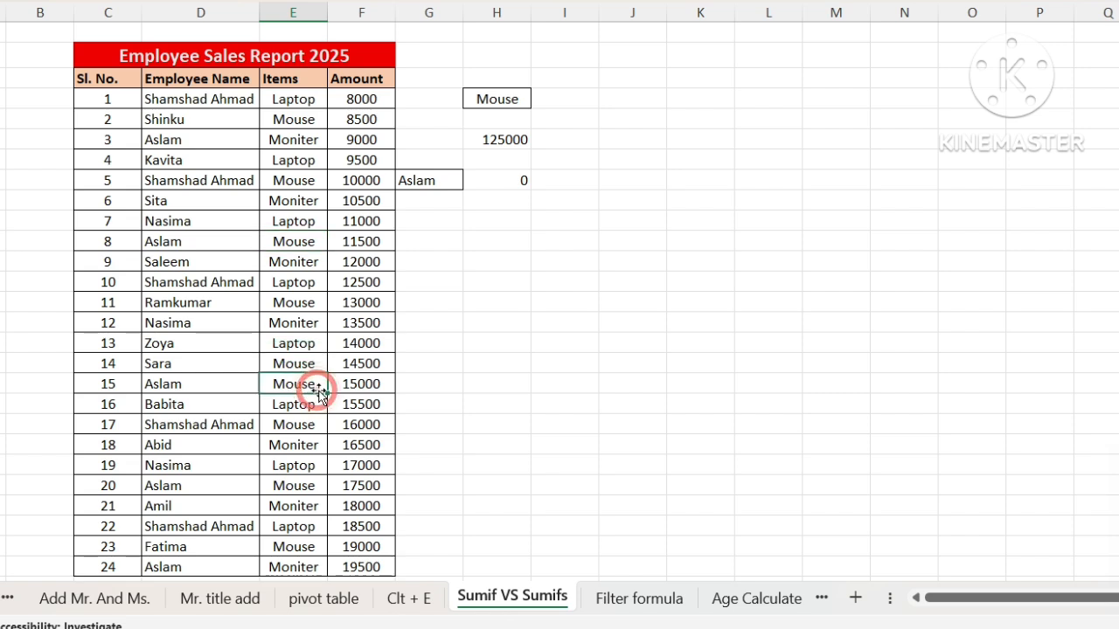
left_click(290, 485)
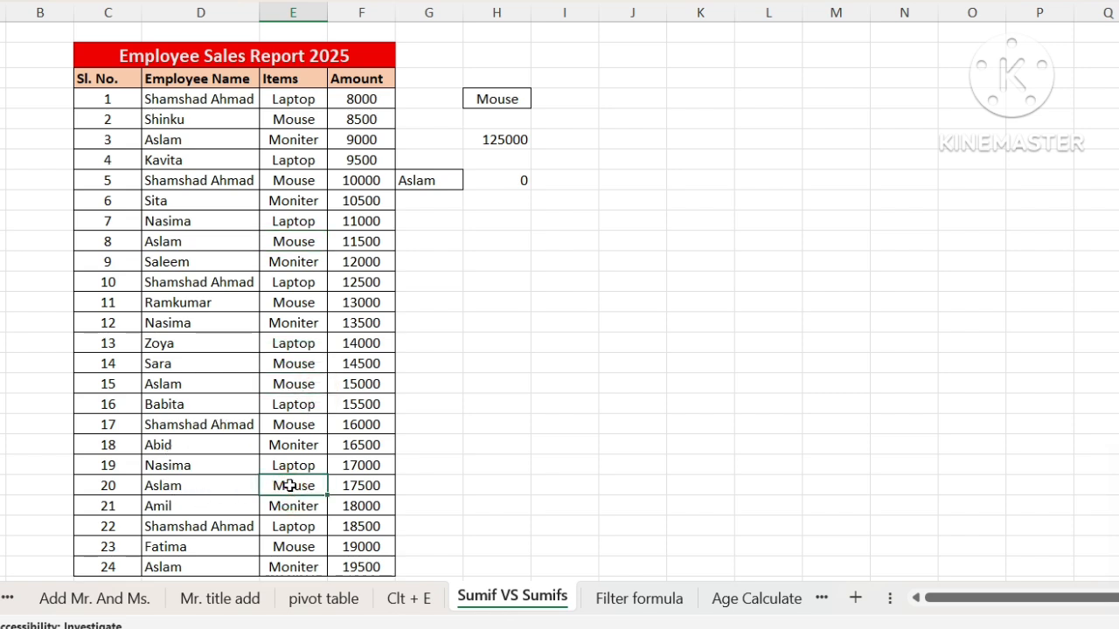
left_click(282, 568)
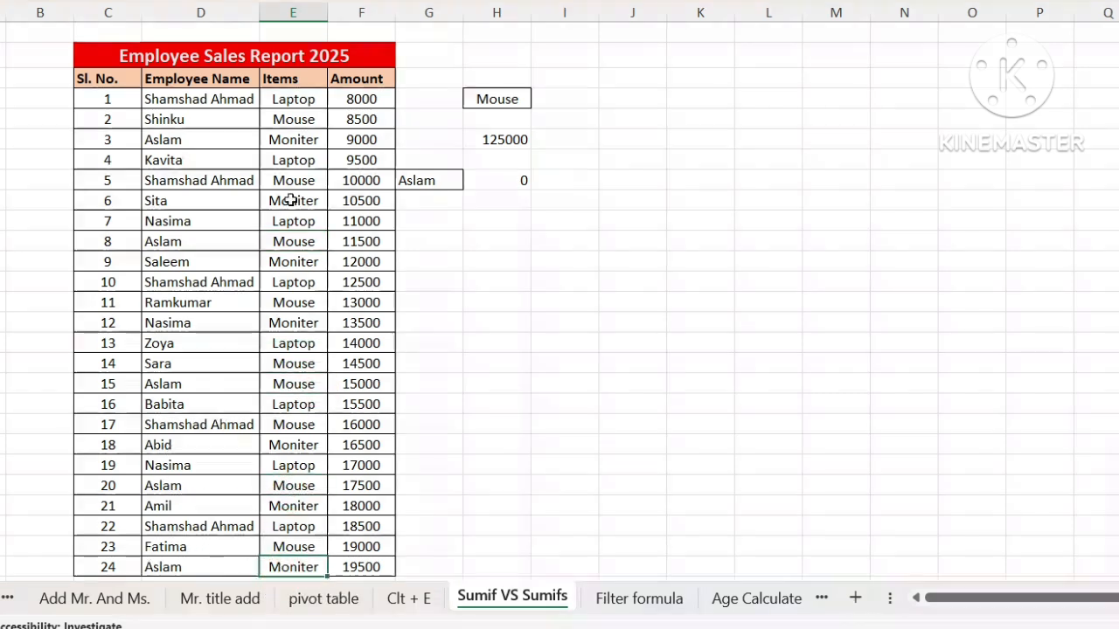
Step: Replace the employee criterion in G8 with the name copied from D8
left_click(181, 180)
key("ctrl+c")
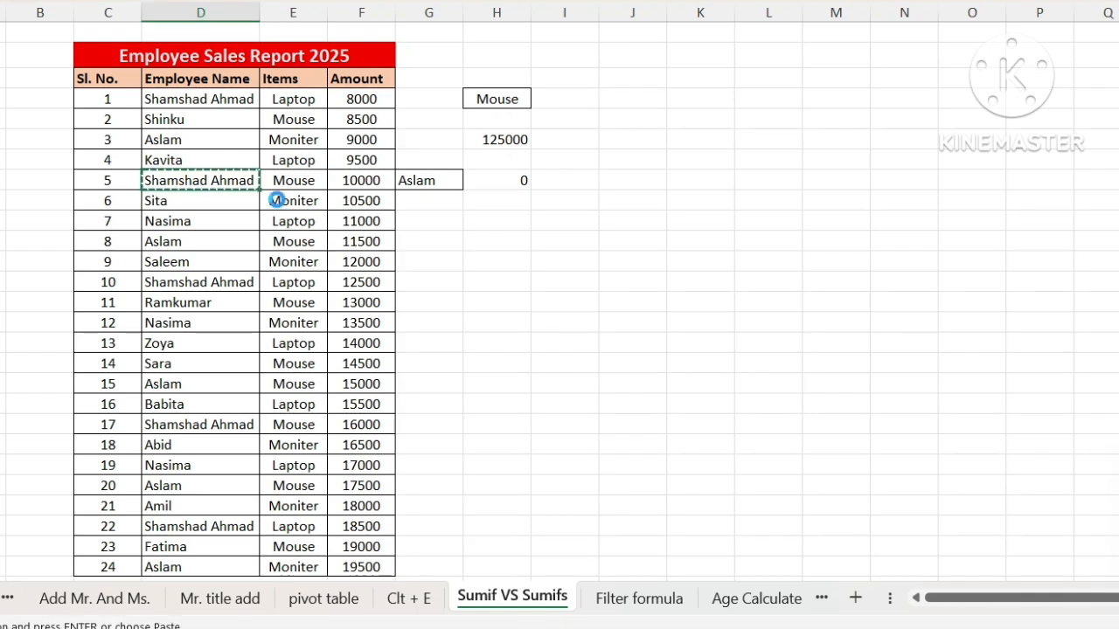
left_click(435, 180)
key("ctrl+v")
left_click(468, 238)
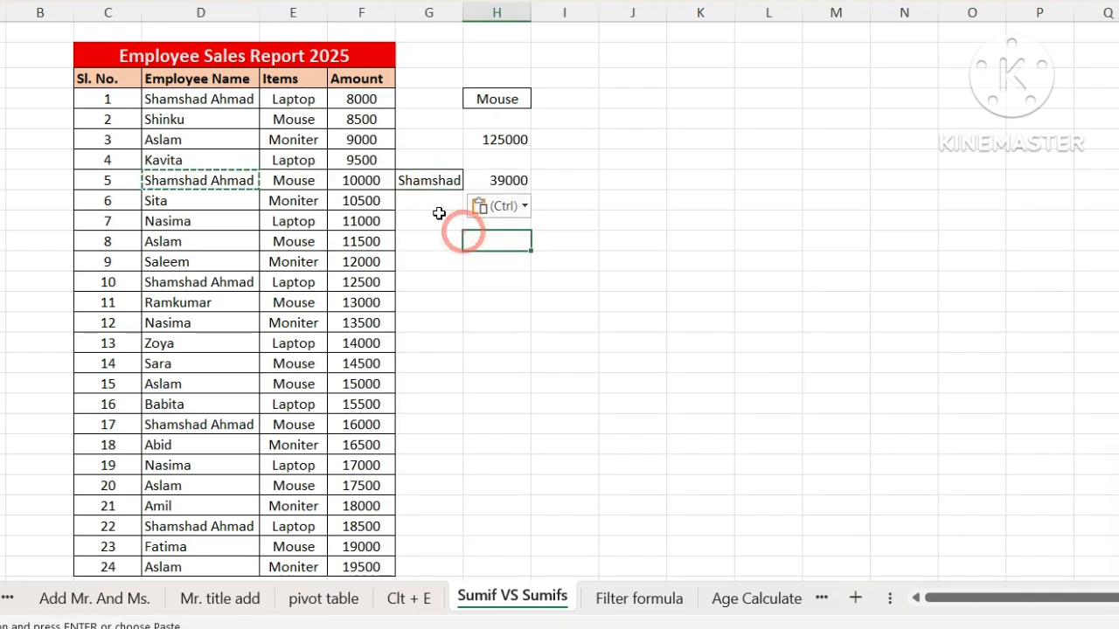
Step: Replace the employee criterion in G8 with the name copied from D10
left_click(182, 324)
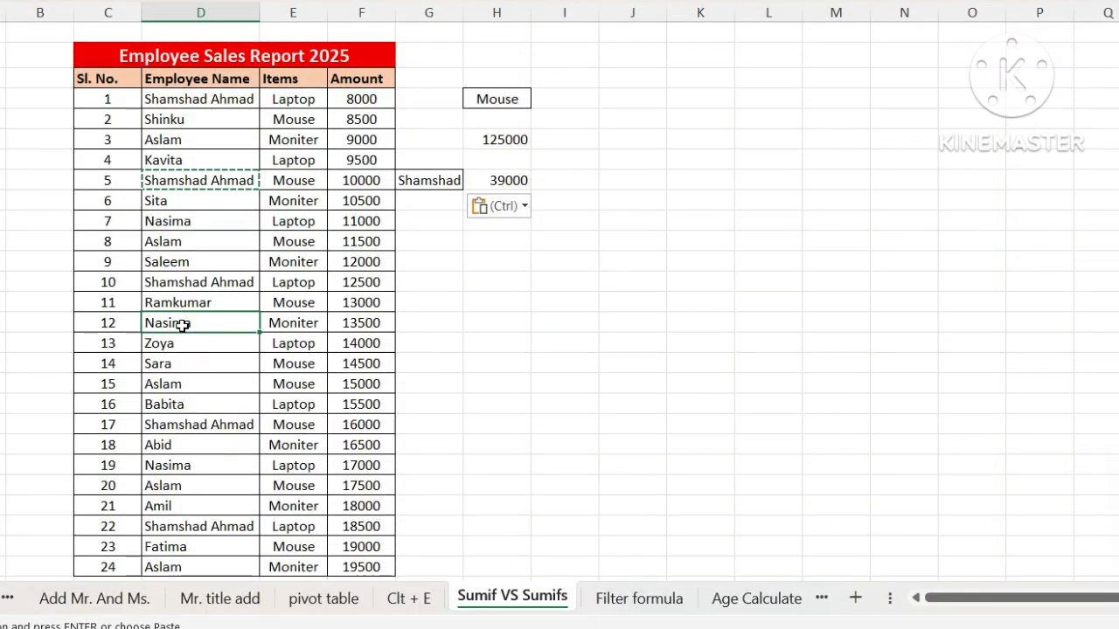
left_click(178, 225)
key("ctrl+c")
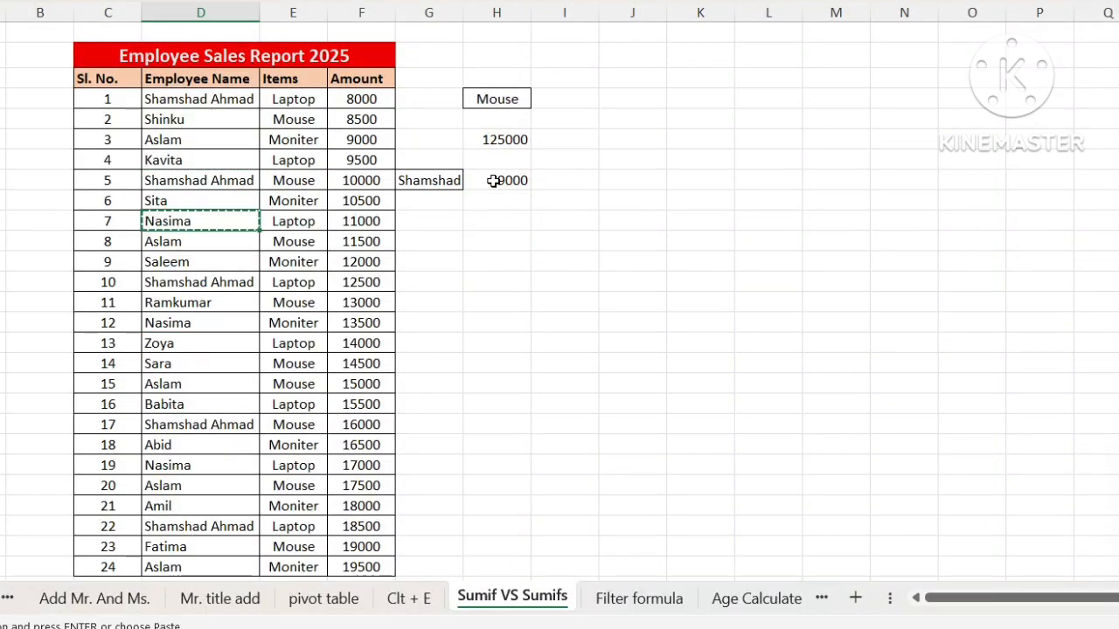
left_click(425, 183)
key("ctrl+v")
left_click(430, 239)
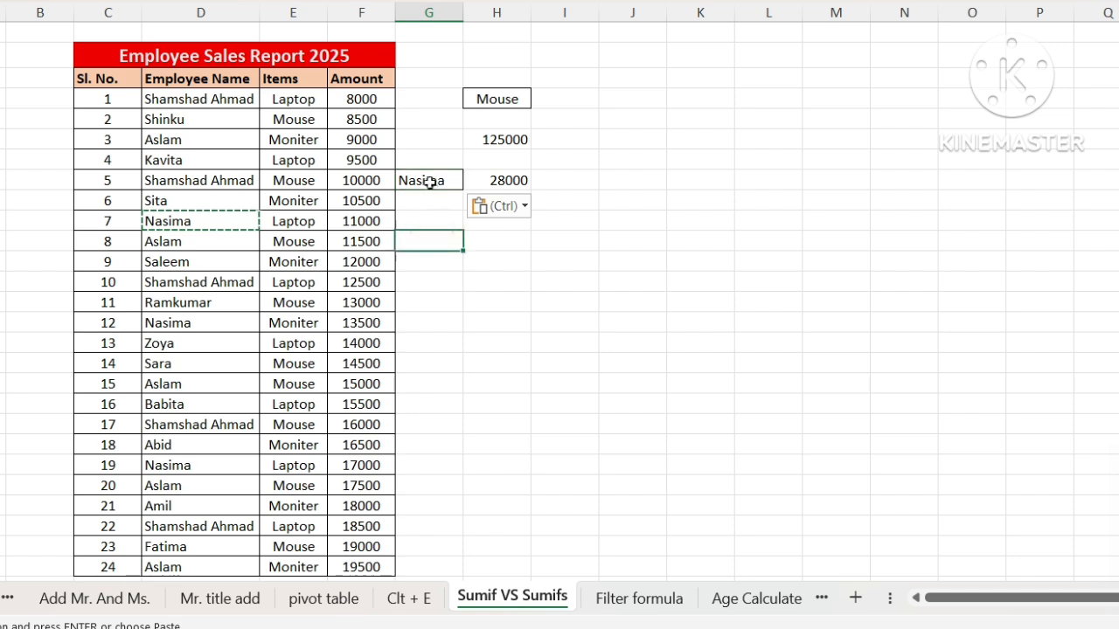
Step: Compare the single-criterion SUMIF total in H6 with the two-criteria SUMIFS total in H8
left_click(499, 180)
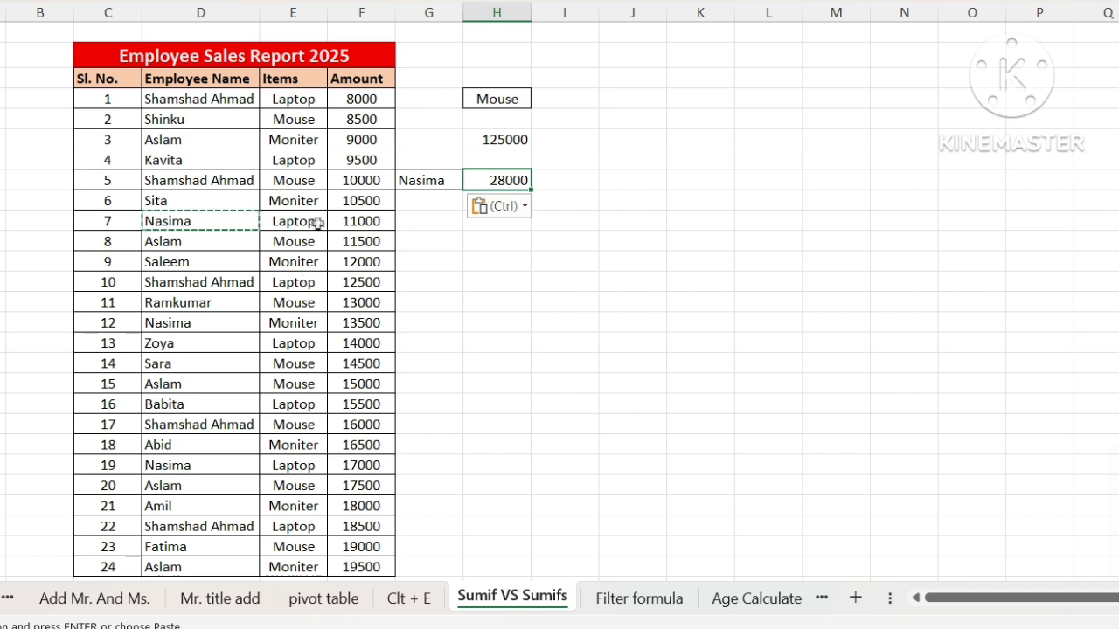
left_click(513, 139)
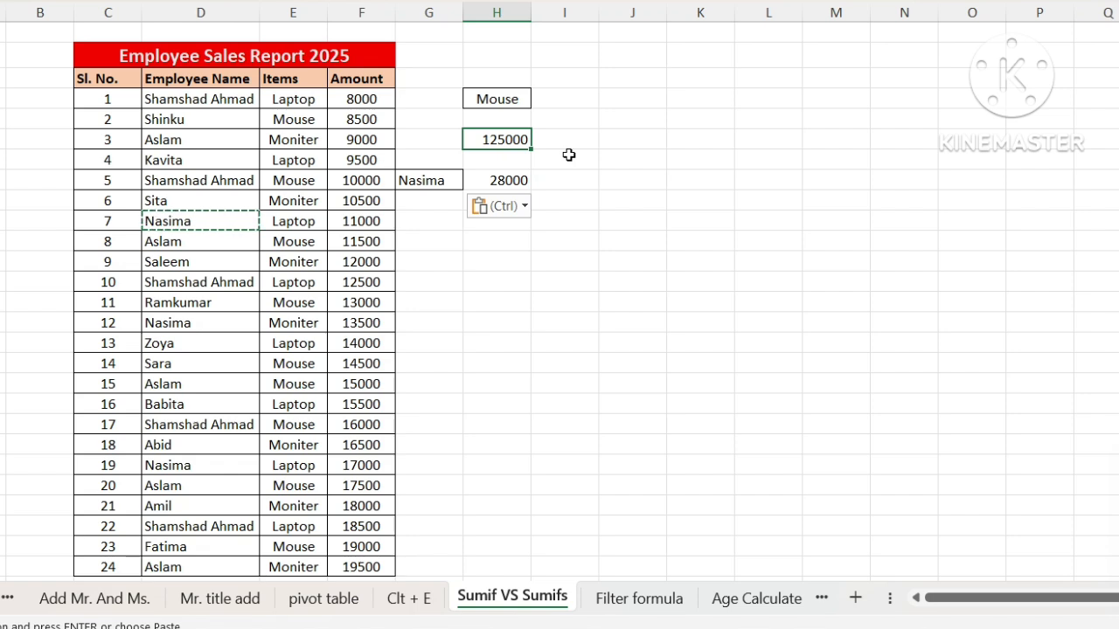
left_click(514, 178)
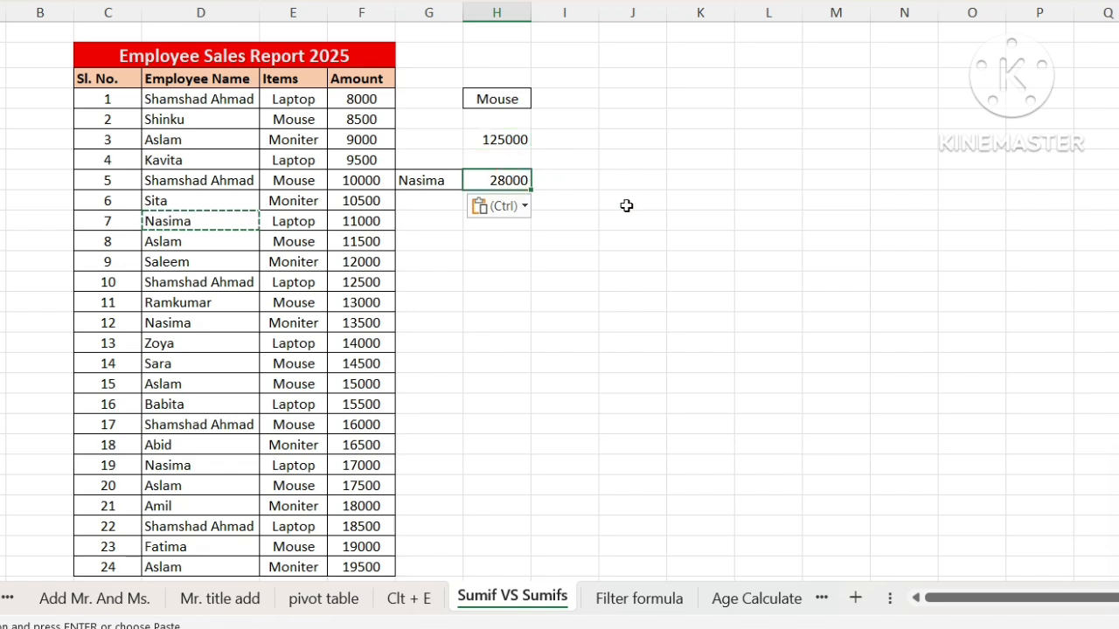